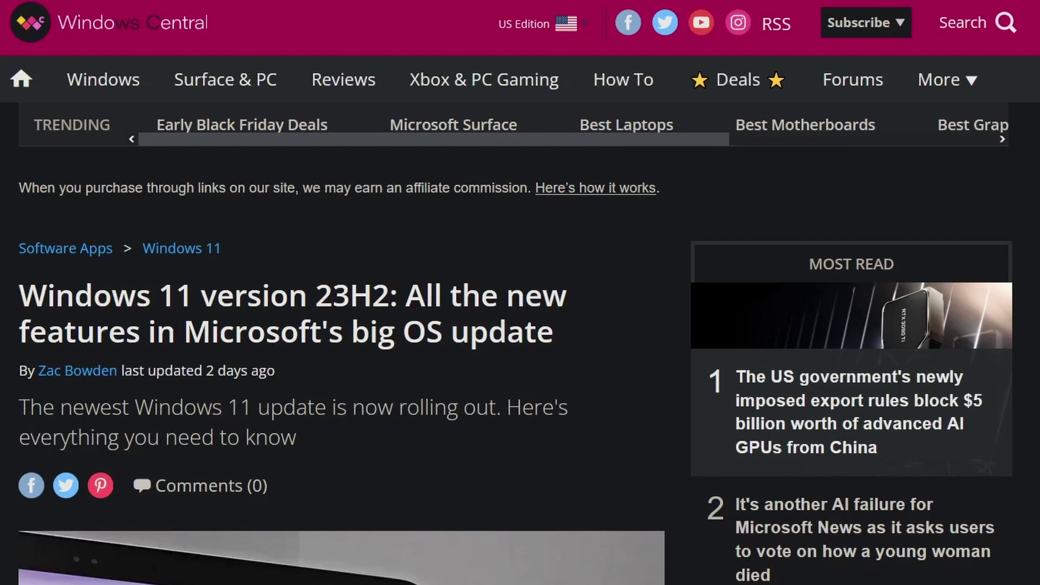
- Scroll the Windows Central 23H2 article past the hero image to the 'Video Overview' section
scroll(76, 399, down, 8)
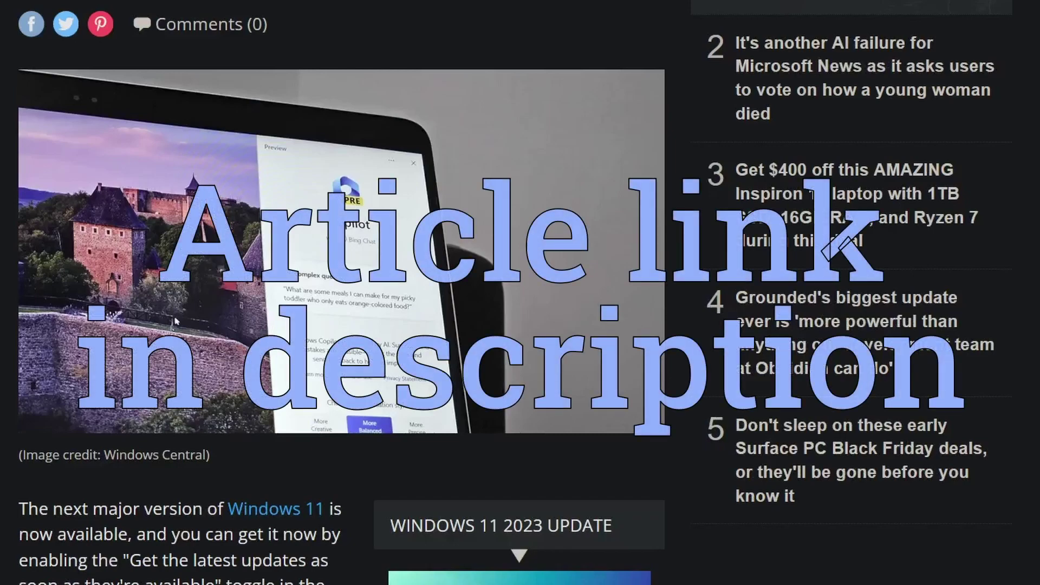
scroll(175, 321, down, 20)
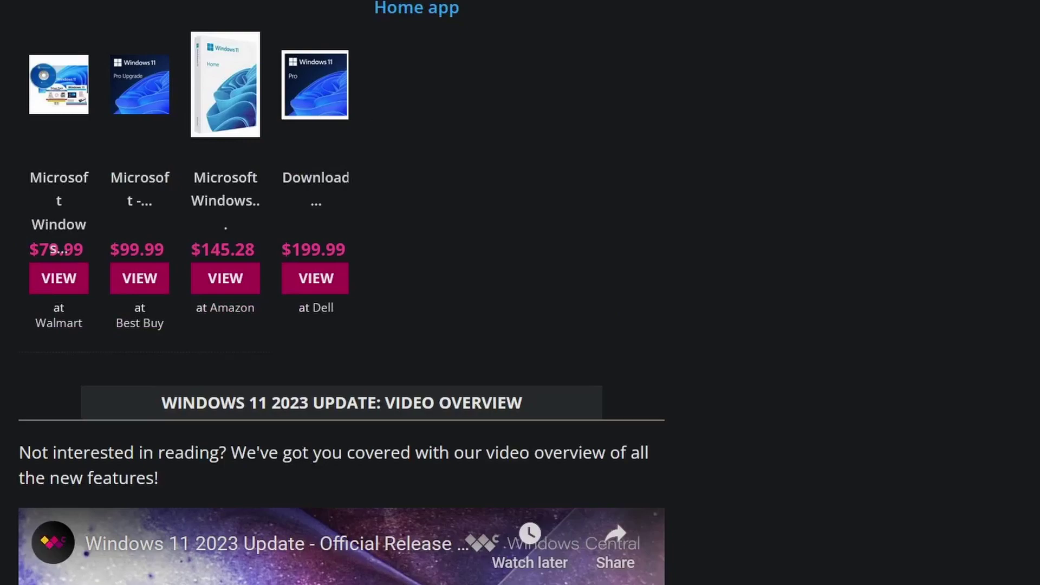
- Read through the Copilot, File Explorer, Backup, Taskbar and Volume Mixer sections to '7ZIP and RAR Support'
scroll(342, 293, down, 5)
scroll(342, 293, down, 8)
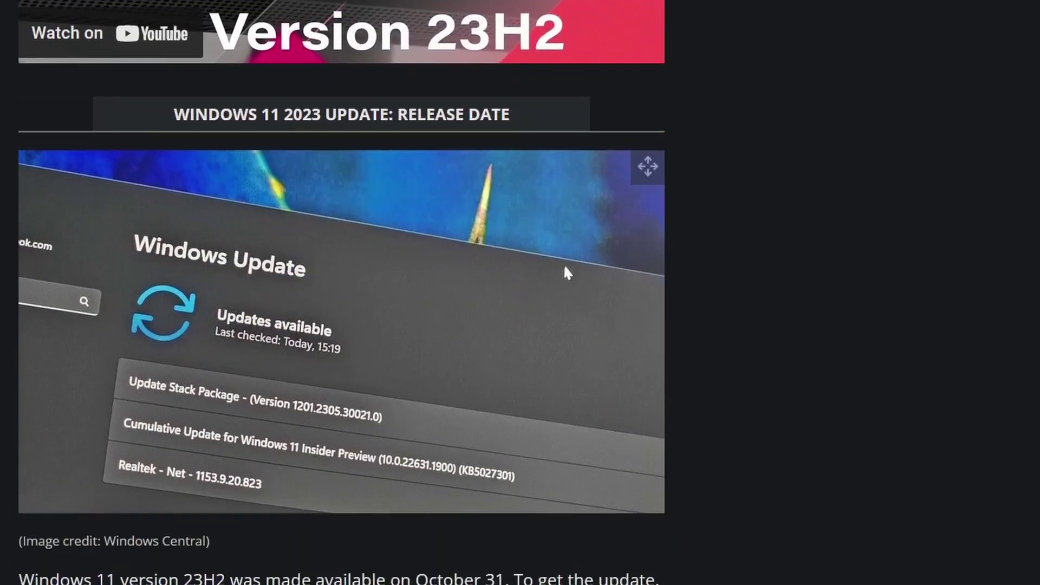
scroll(747, 410, down, 10)
scroll(747, 410, up, 4)
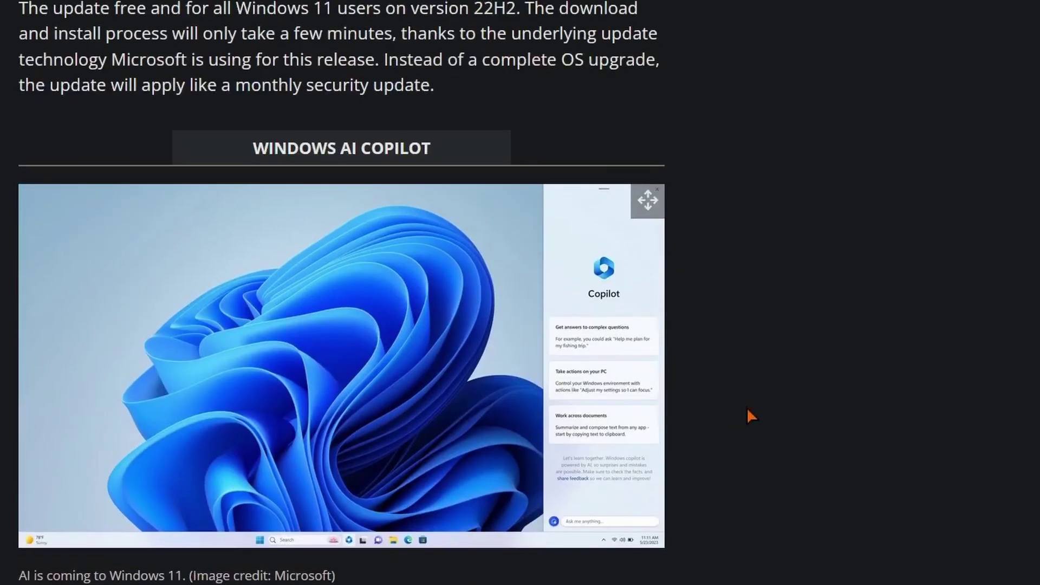
scroll(914, 358, down, 15)
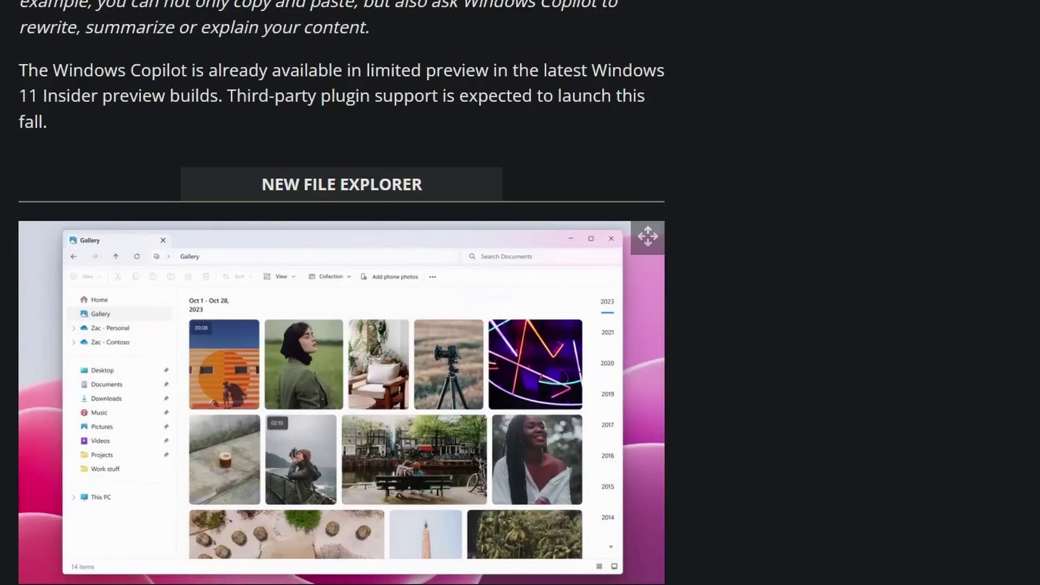
scroll(751, 469, down, 10)
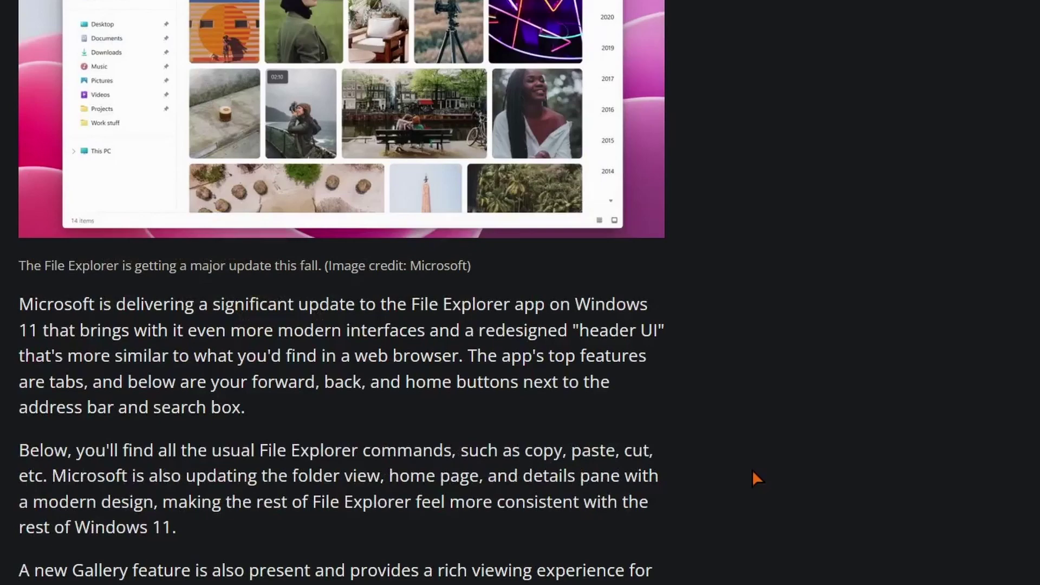
scroll(753, 471, down, 5)
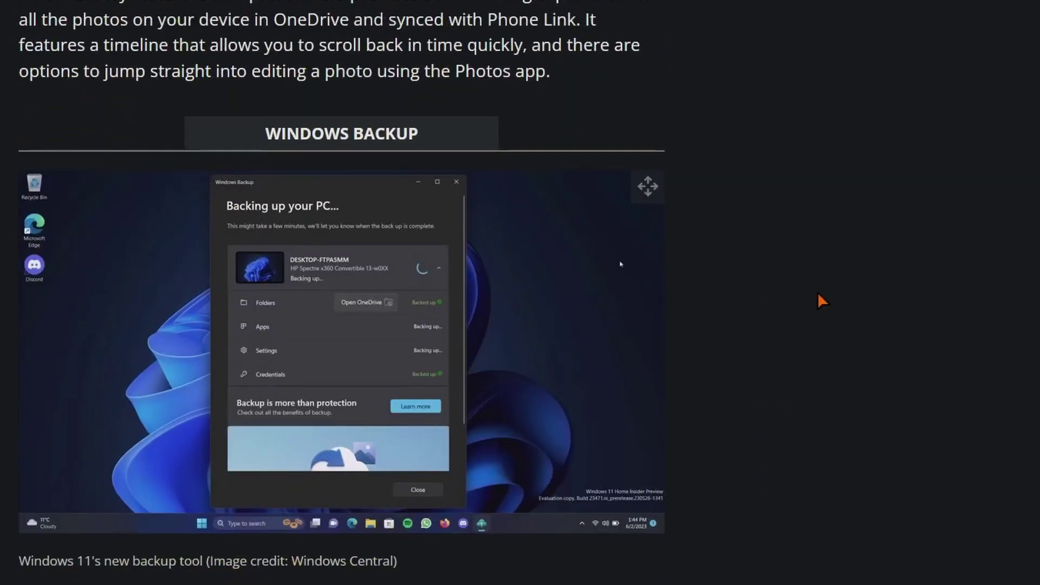
scroll(817, 293, down, 10)
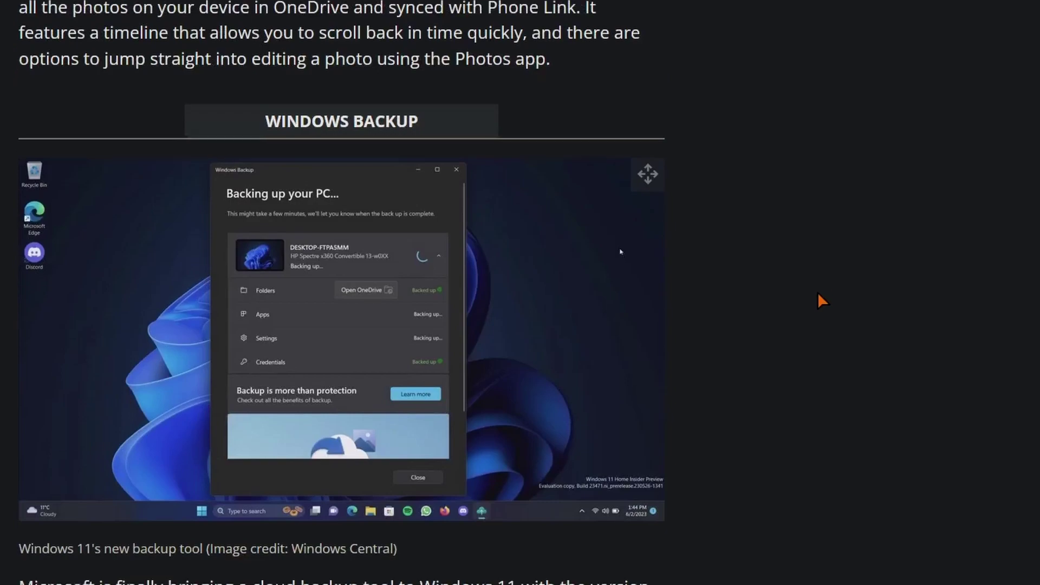
scroll(817, 292, down, 2)
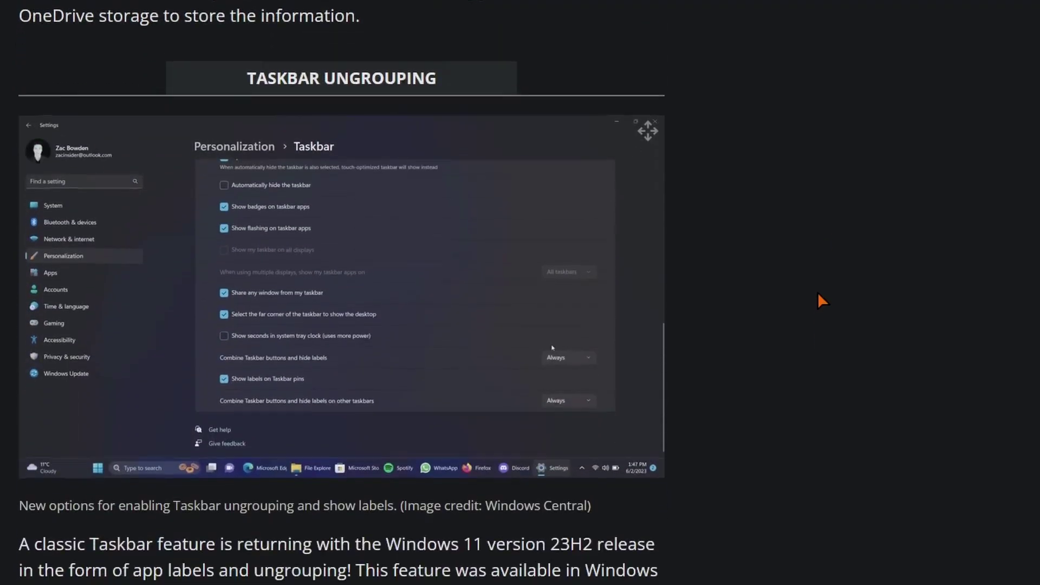
scroll(280, 358, down, 4)
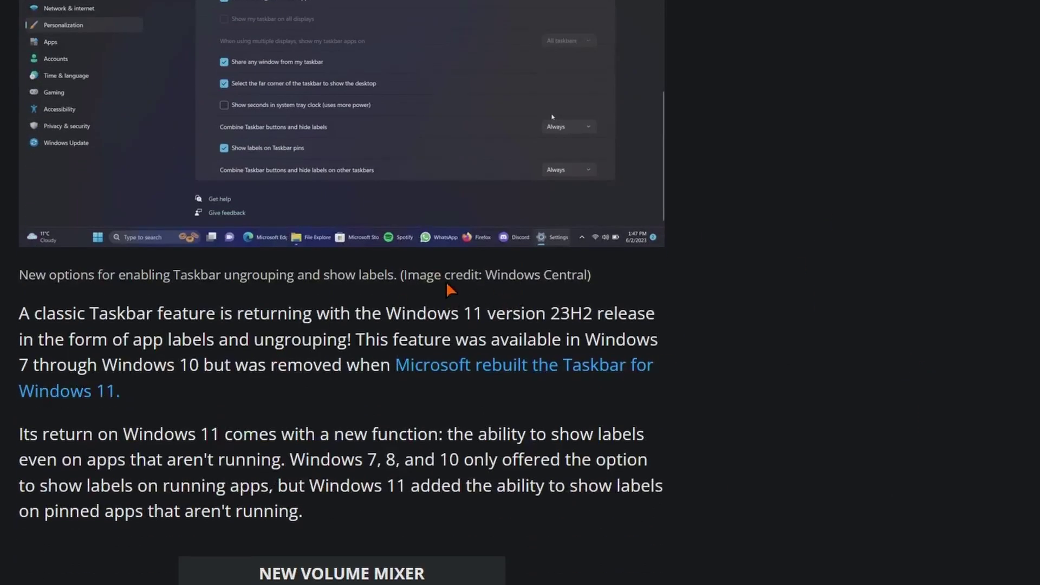
scroll(969, 342, down, 3)
scroll(968, 341, down, 3)
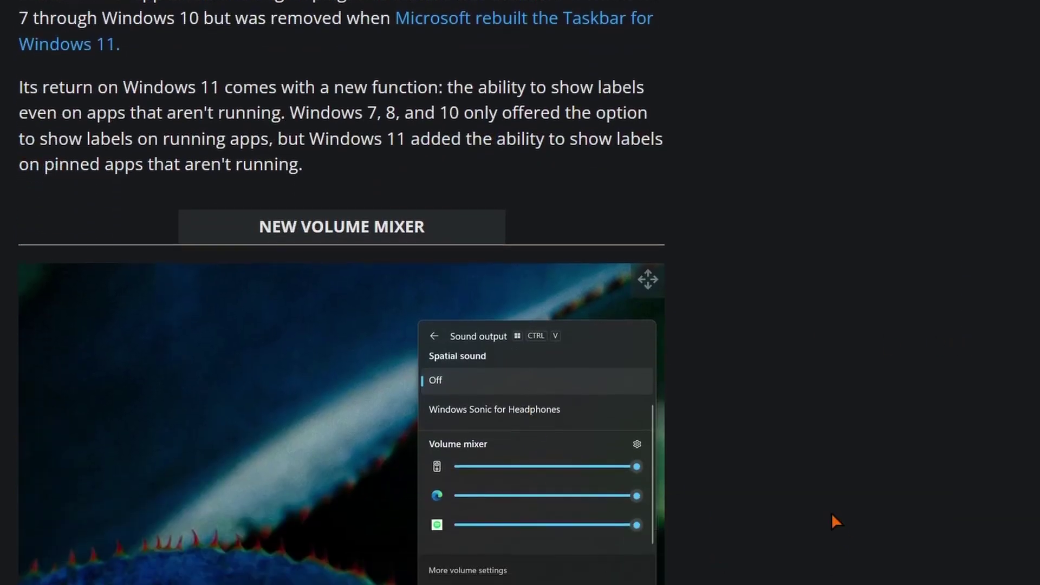
scroll(831, 513, down, 12)
scroll(748, 476, down, 2)
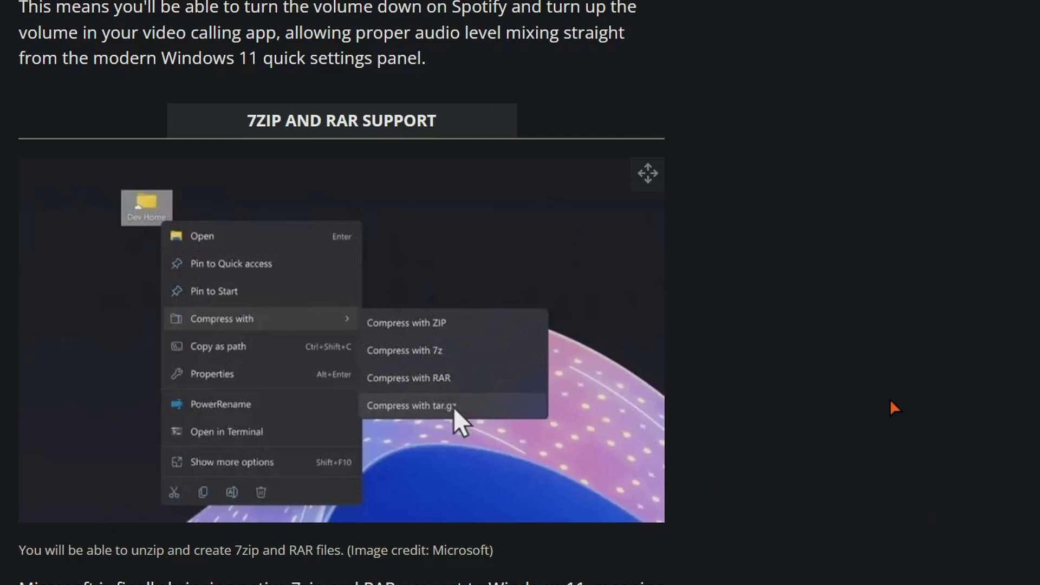
- Skim the RGB, Paint, Widgets and Dev Drive sections to the author box, then scroll back up
scroll(766, 411, down, 5)
scroll(766, 352, down, 4)
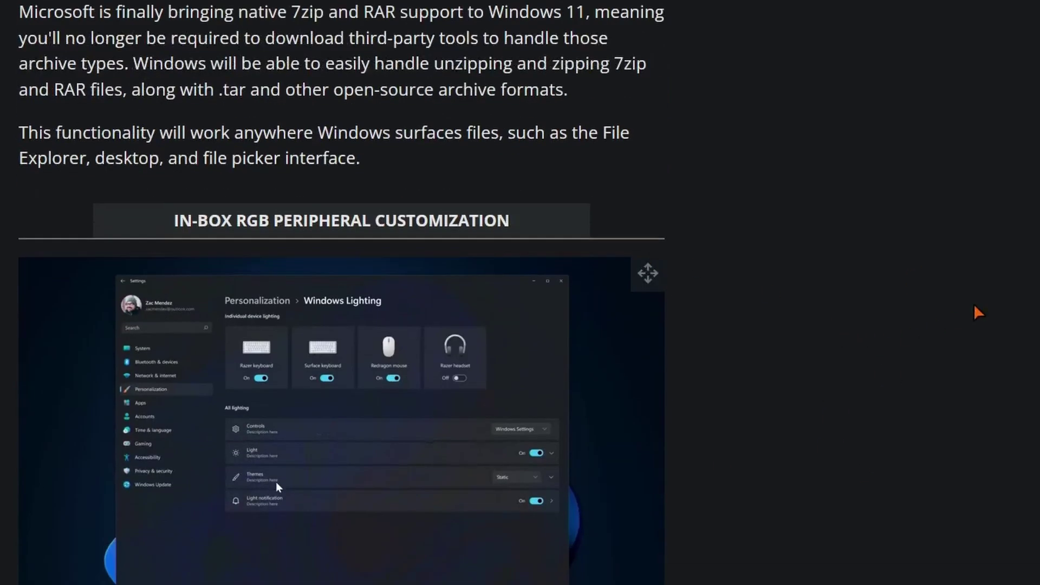
scroll(977, 313, down, 2)
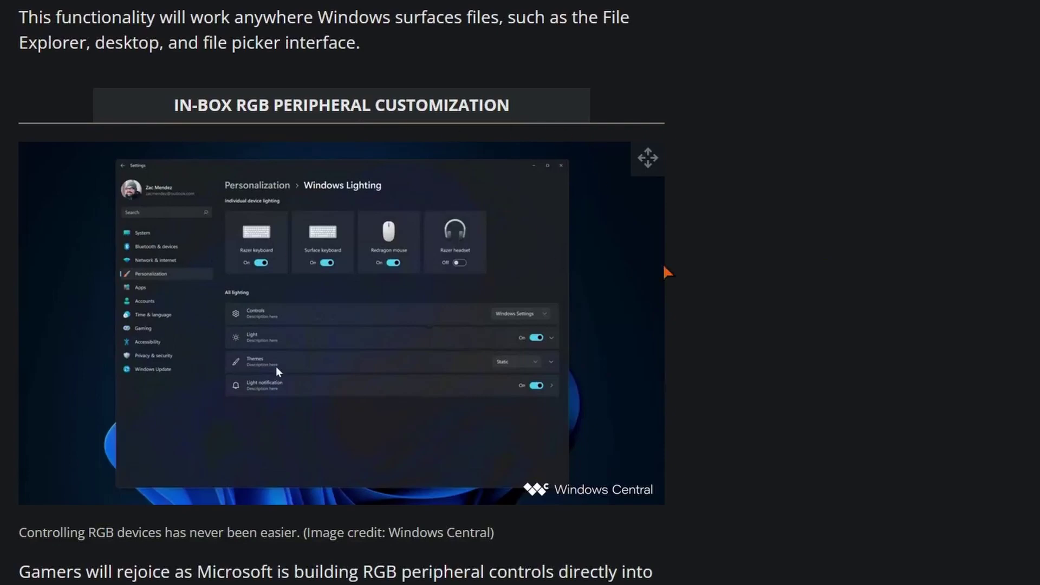
scroll(823, 307, down, 6)
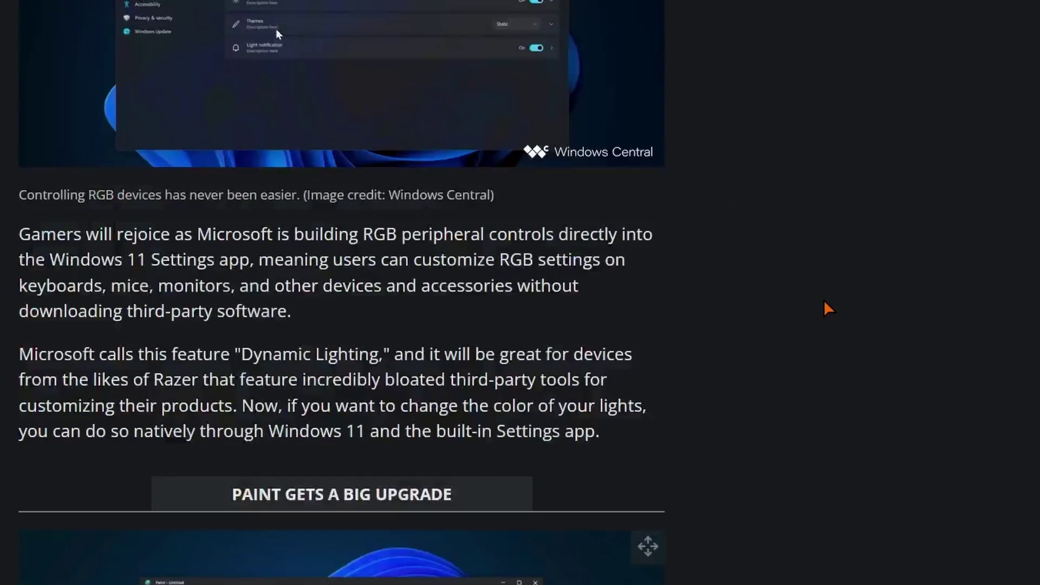
scroll(824, 301, down, 6)
scroll(838, 297, down, 2)
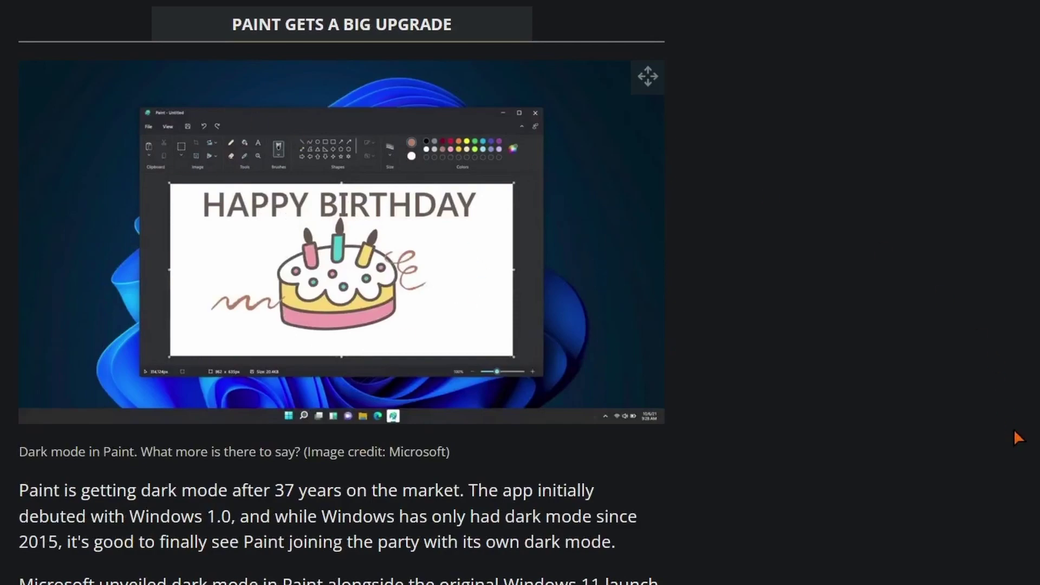
scroll(727, 310, down, 8)
scroll(726, 308, down, 4)
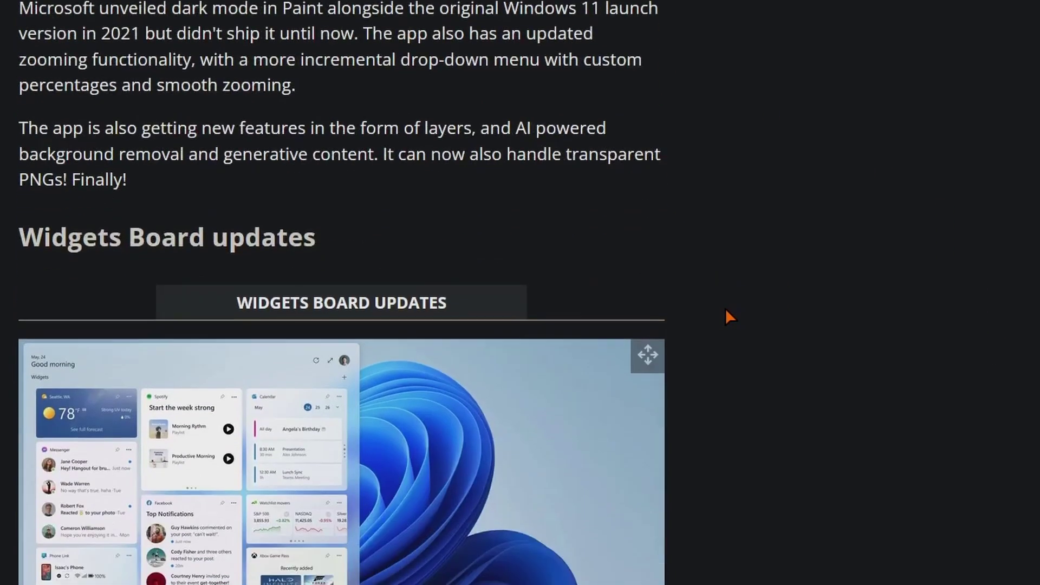
scroll(929, 325, down, 8)
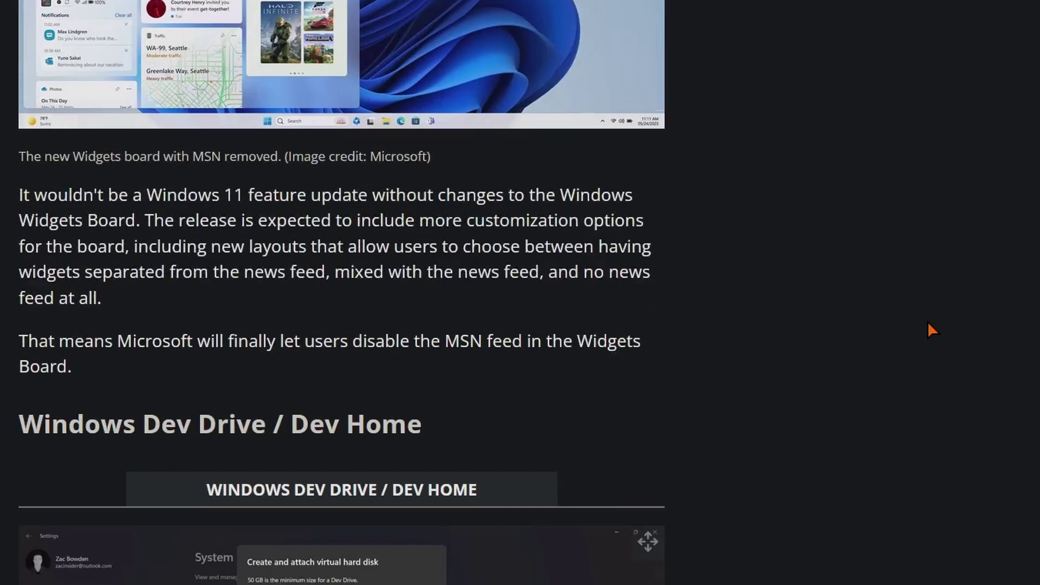
scroll(921, 322, down, 4)
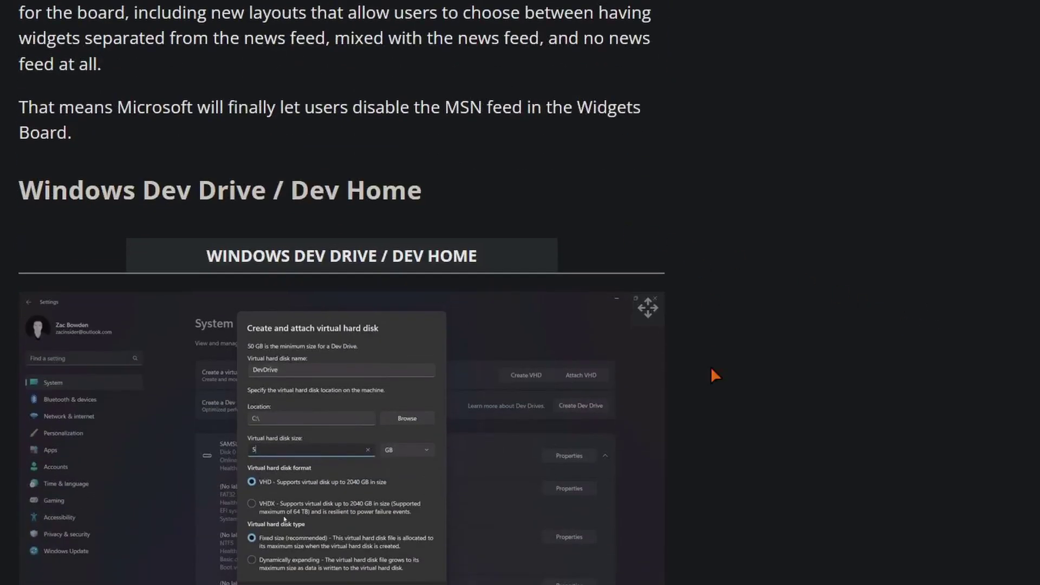
scroll(712, 370, down, 4)
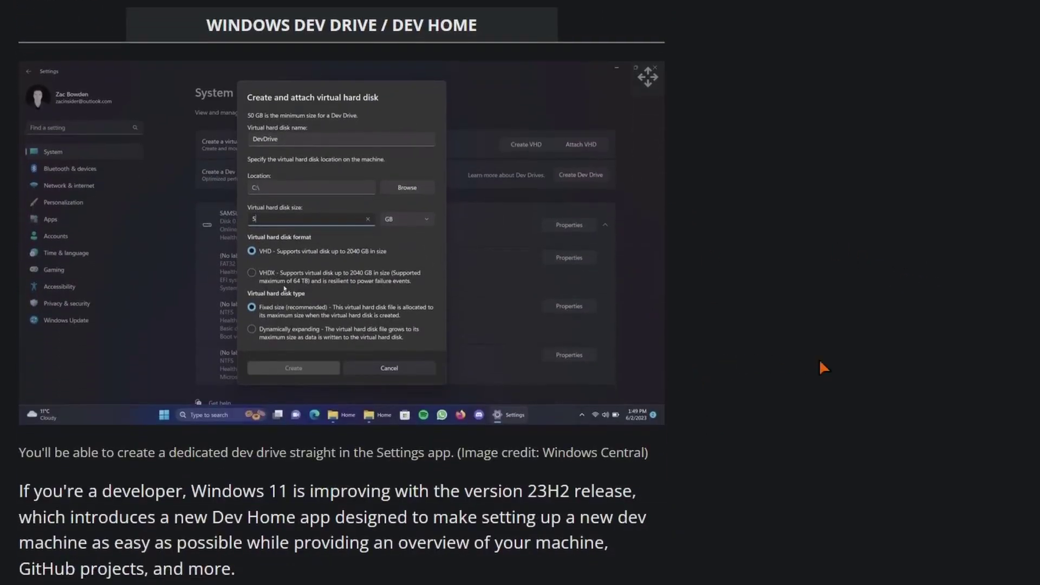
scroll(840, 365, down, 6)
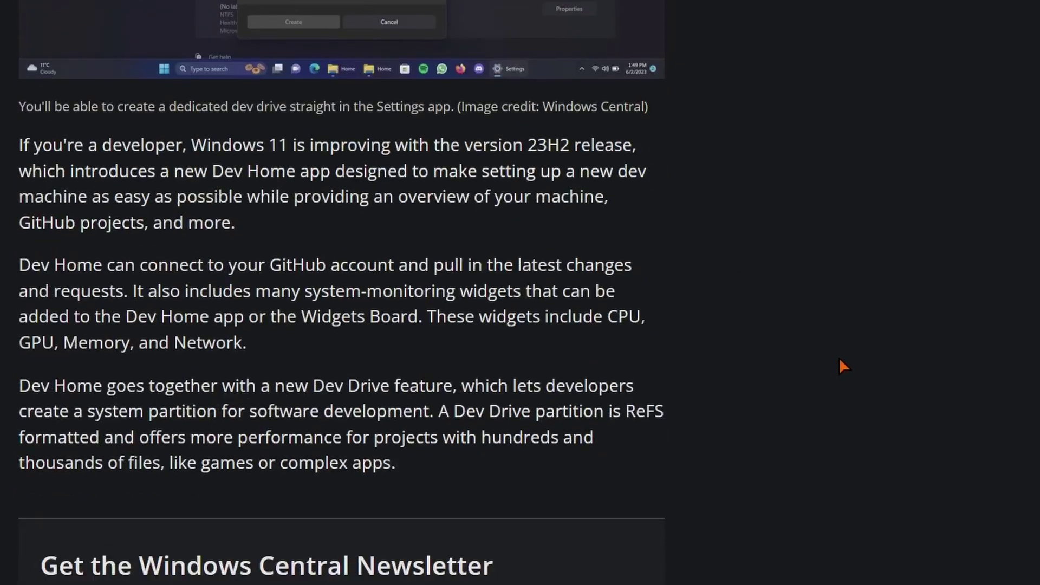
scroll(677, 441, down, 10)
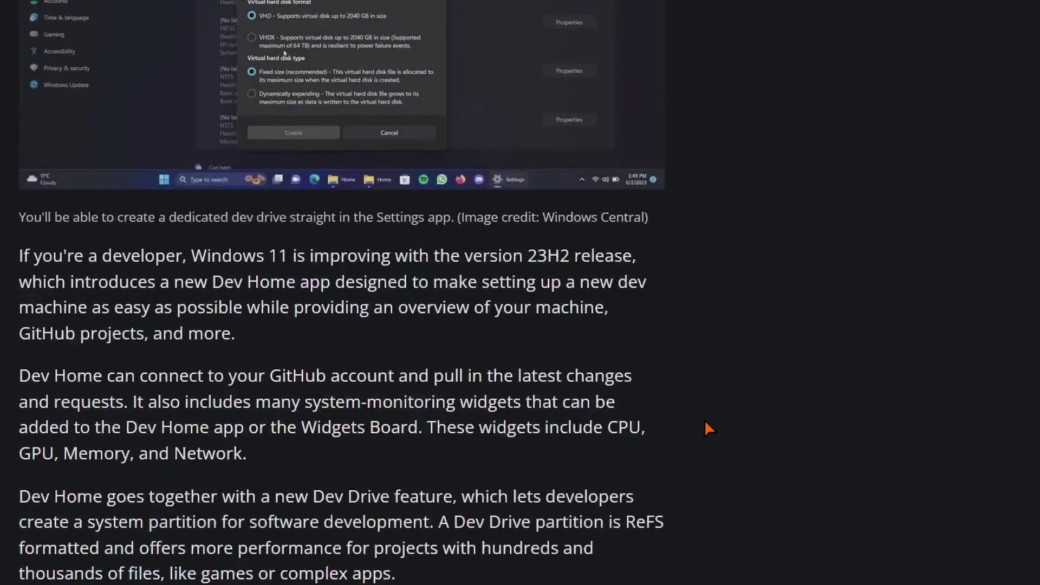
scroll(704, 420, down, 20)
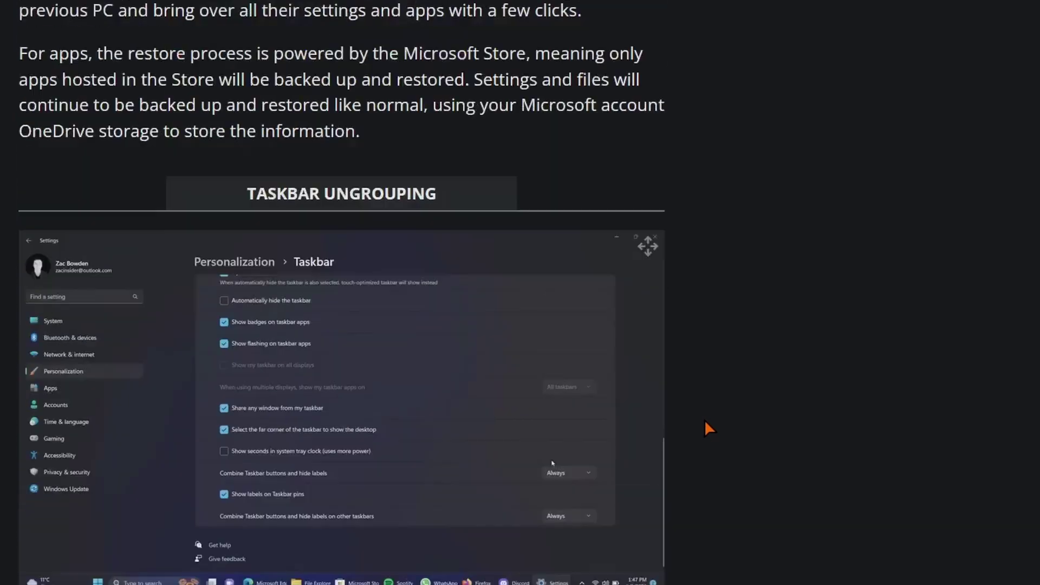
scroll(709, 430, up, 20)
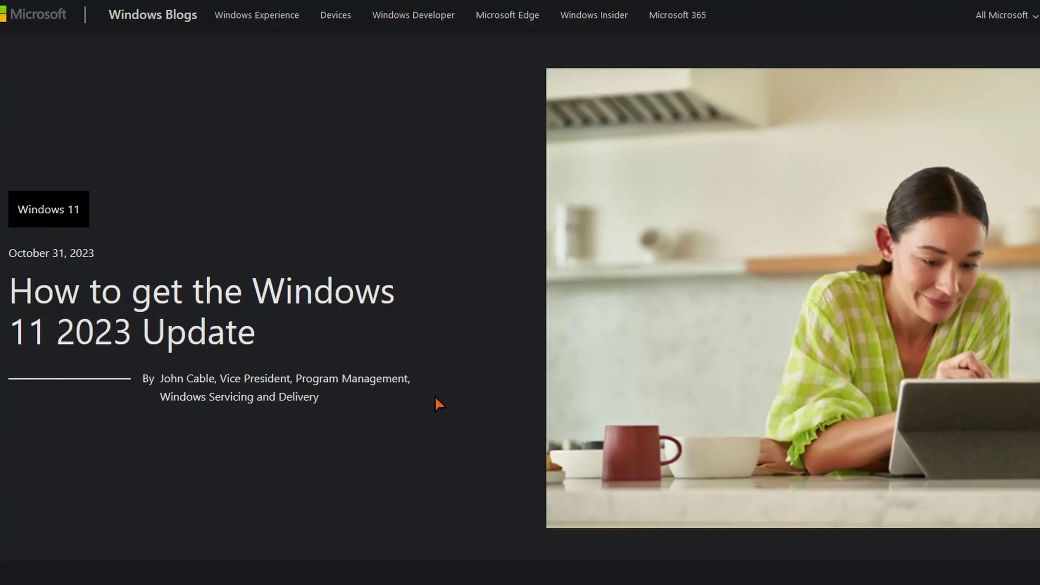
- Scroll the Windows Blogs 2023 Update post down to its 'How to get it' section
scroll(234, 287, down, 5)
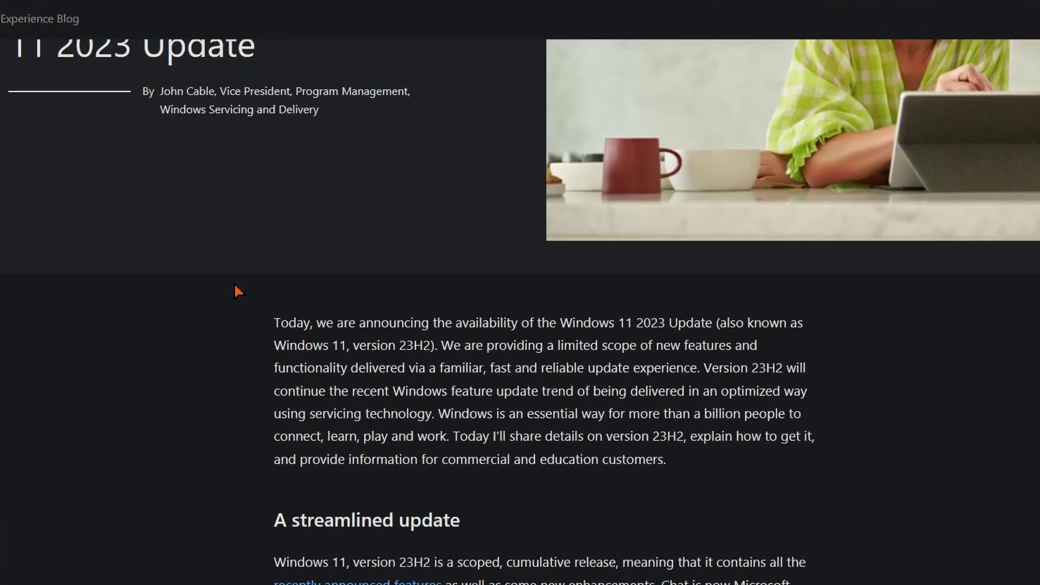
scroll(235, 286, down, 4)
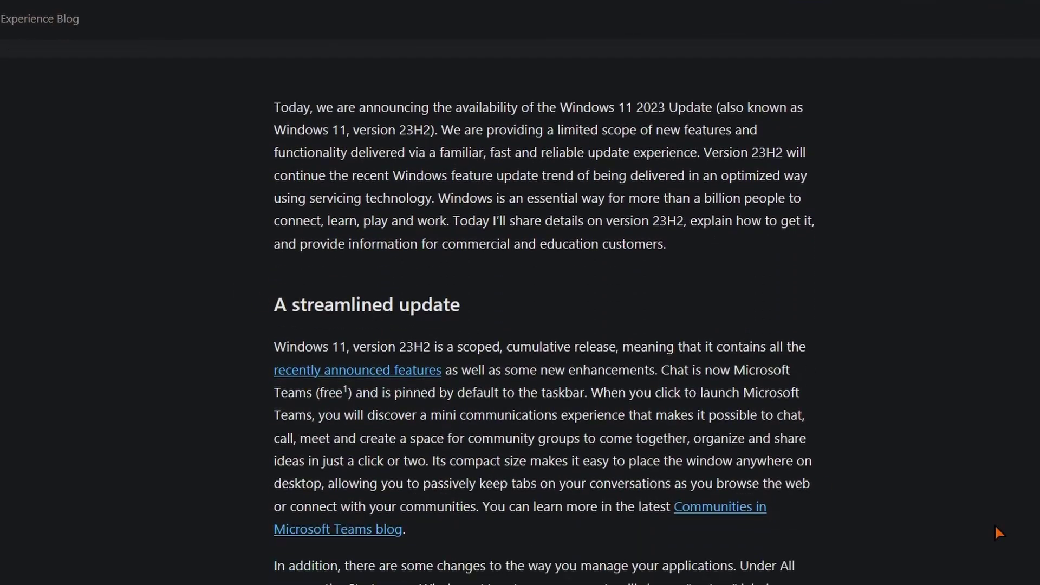
scroll(912, 427, down, 9)
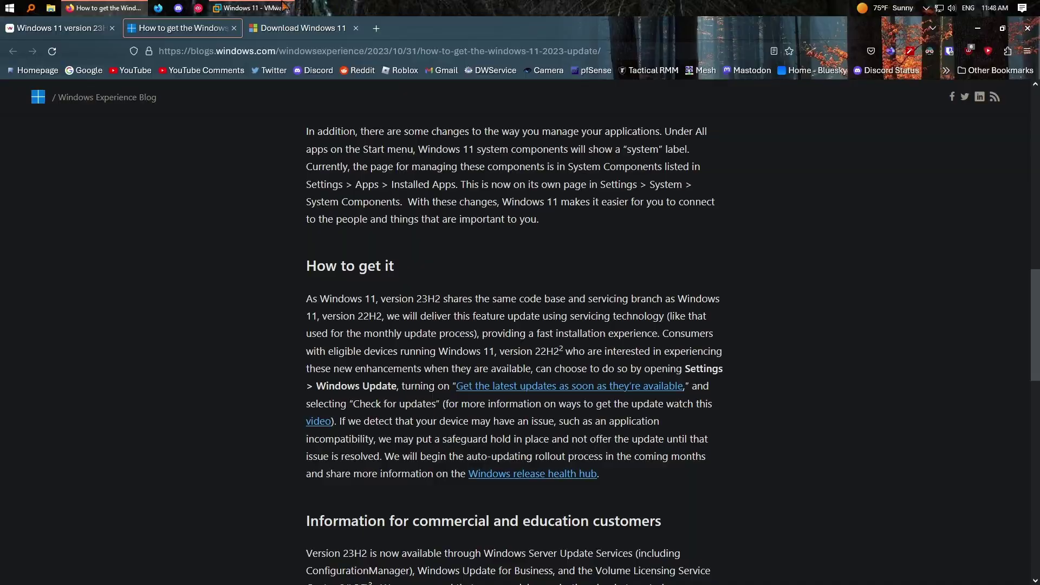
- Power on the Windows 11 virtual machine, then return to Firefox's Download Windows 11 page
click(283, 6)
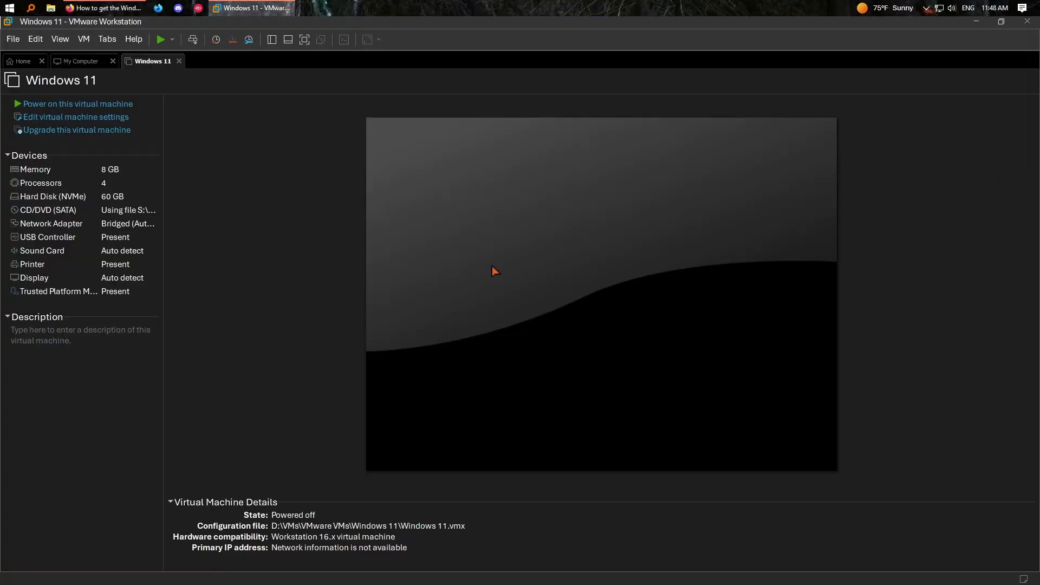
click(116, 104)
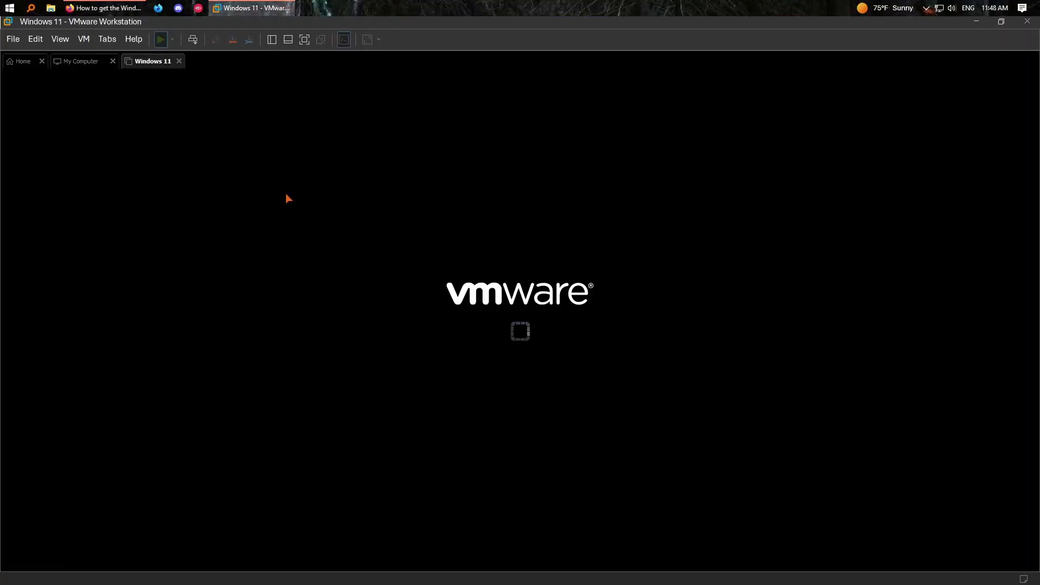
key(alt+Tab)
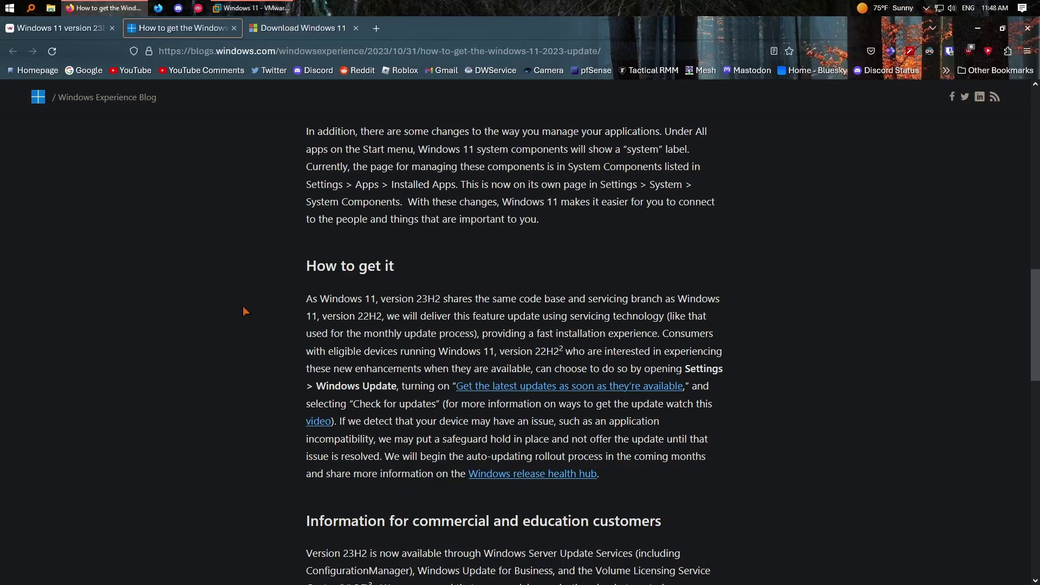
click(297, 27)
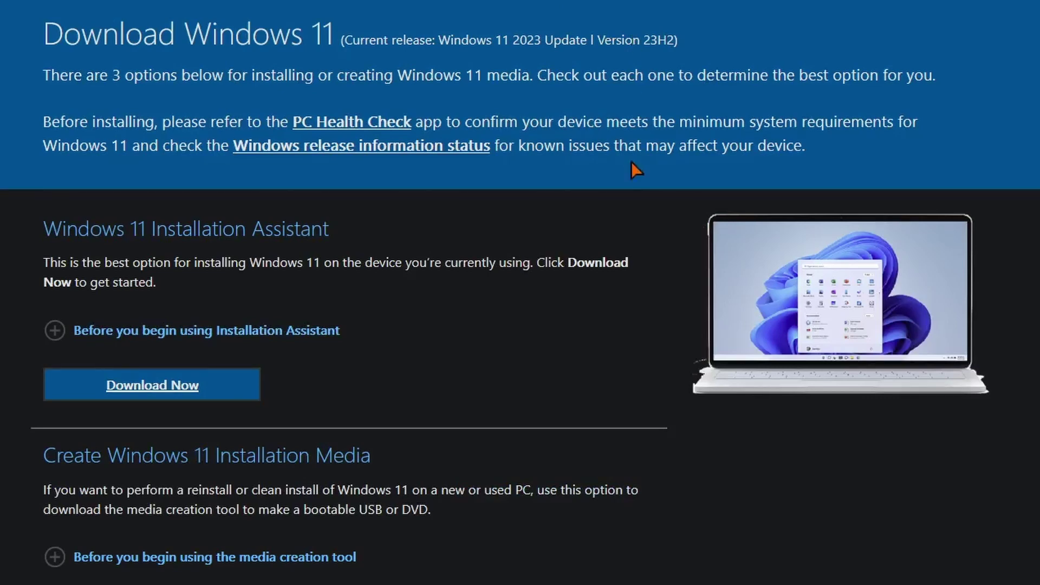
- Look over the 23H2 download options, then postpone the VM's finish-setup screen with 'Remind me in 3 days'
scroll(632, 161, down, 8)
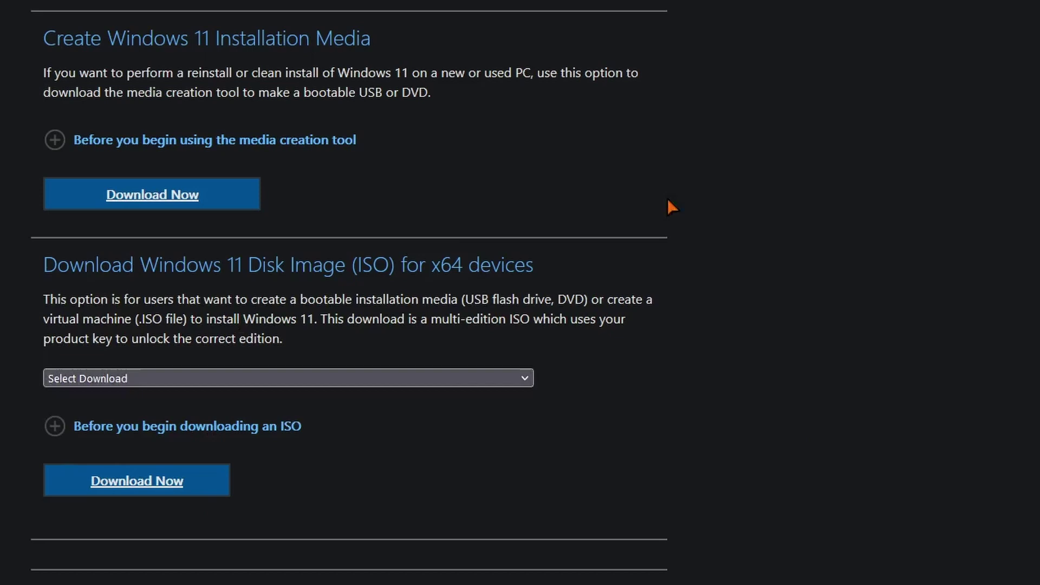
scroll(789, 242, up, 5)
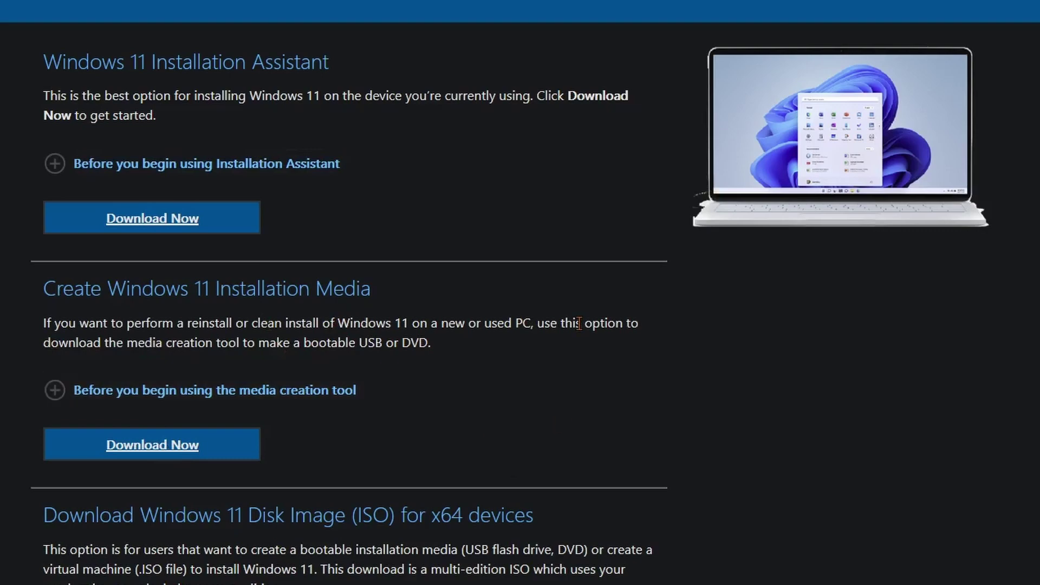
scroll(580, 325, up, 3)
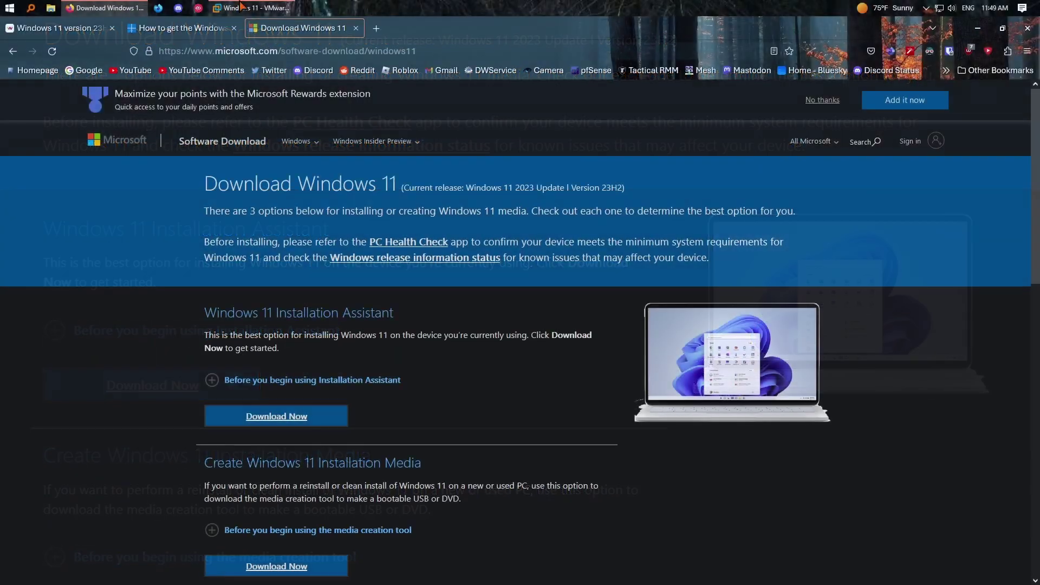
click(241, 8)
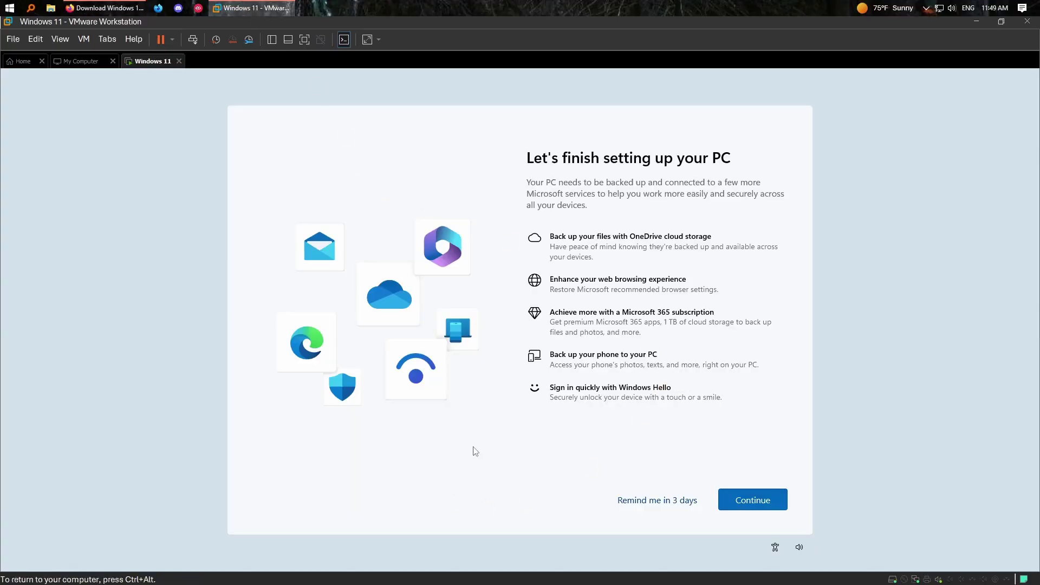
click(660, 500)
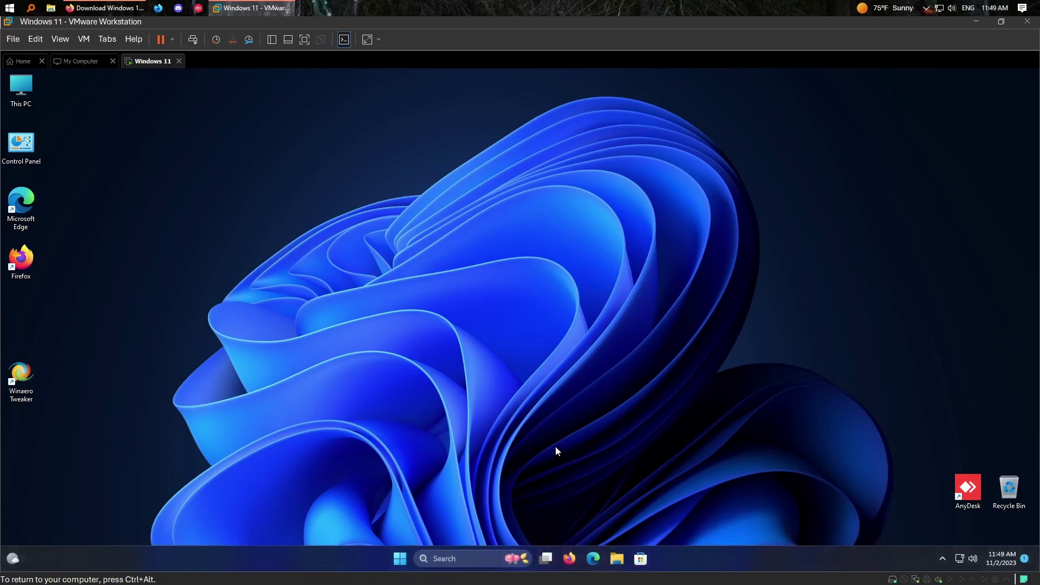
- Install the VM's pending updates from Settings > Windows Update and verify the version after restarting
click(401, 558)
key(super+i)
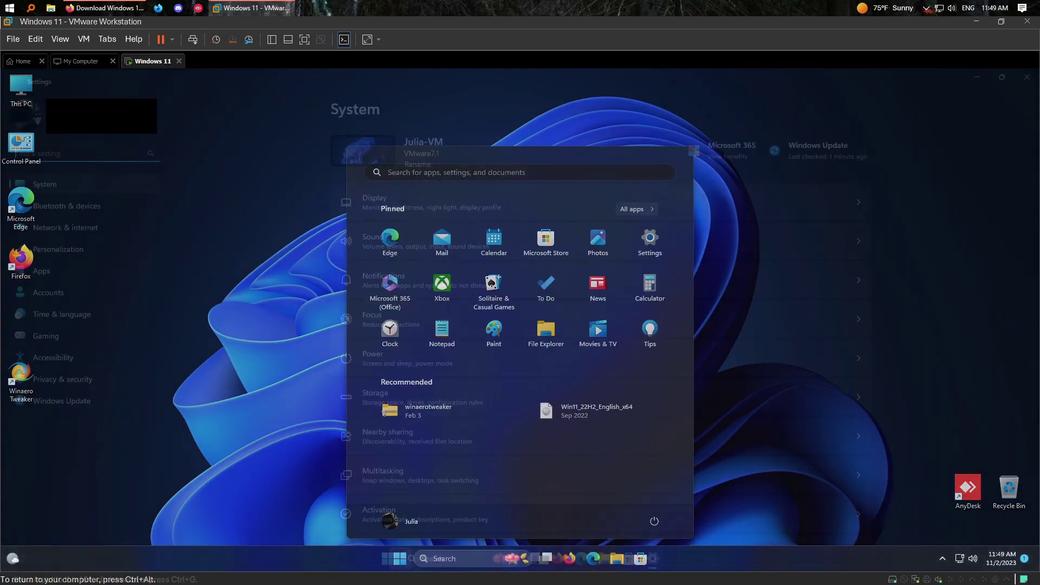
click(80, 397)
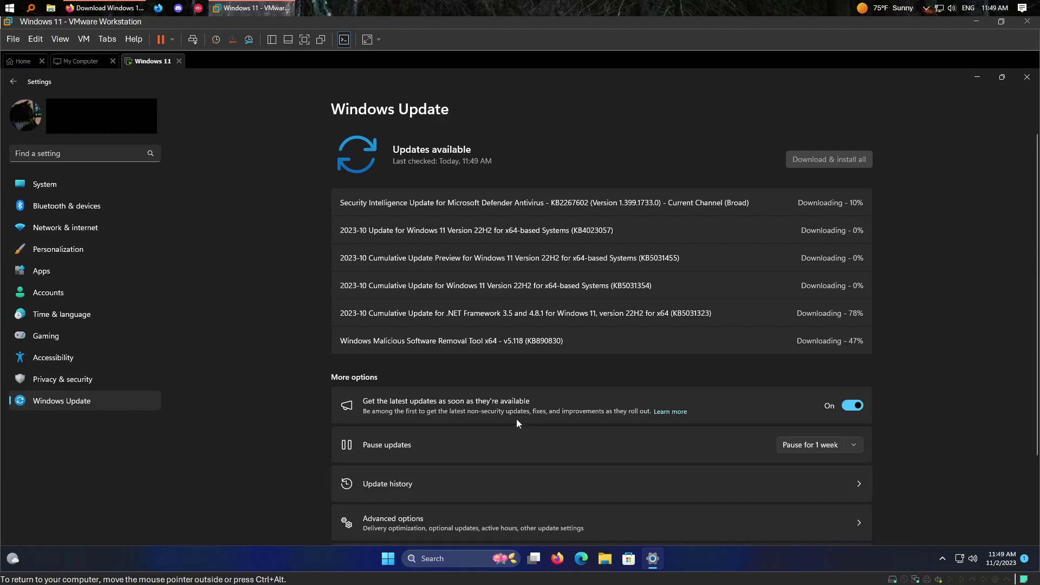
right_click(387, 559)
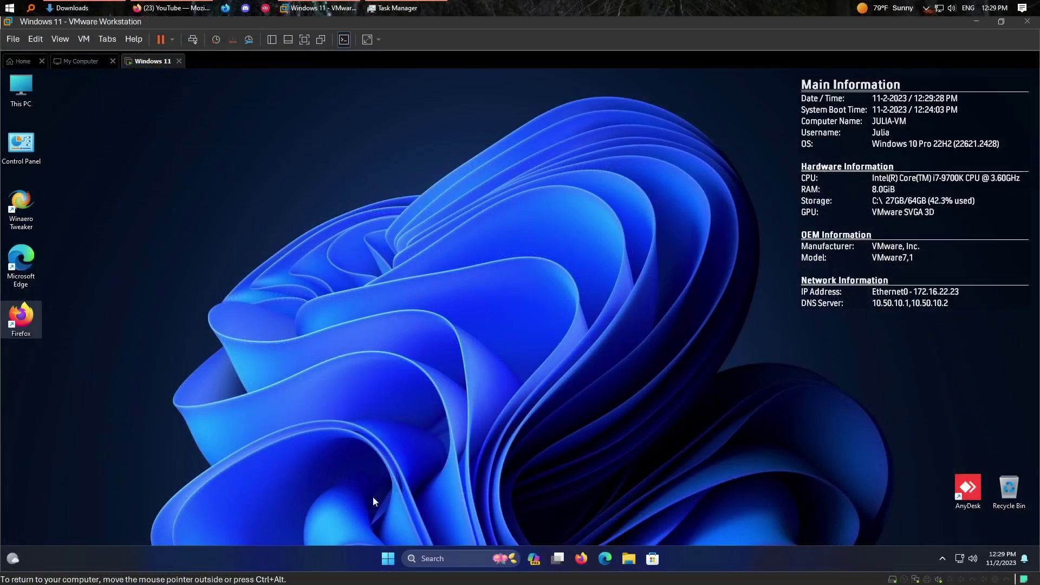
- Go to the Windows Update page in the VM's Settings via the Start menu
click(388, 558)
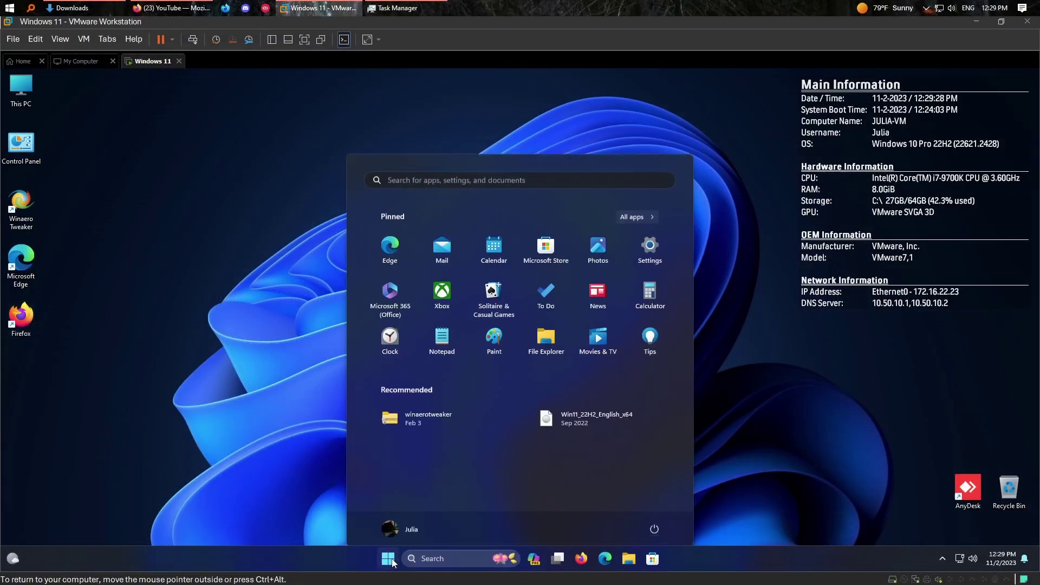
click(657, 242)
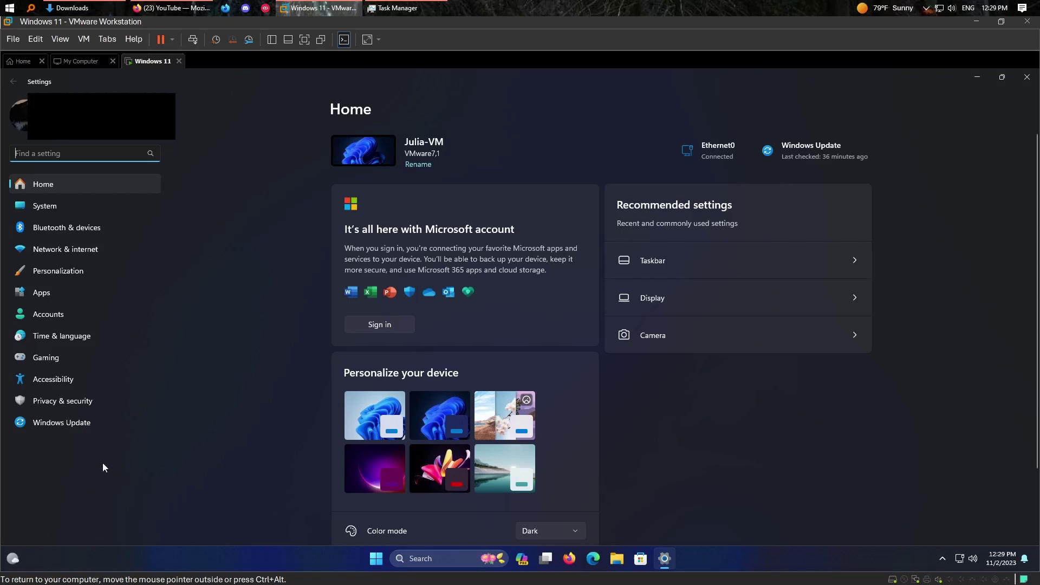
click(62, 422)
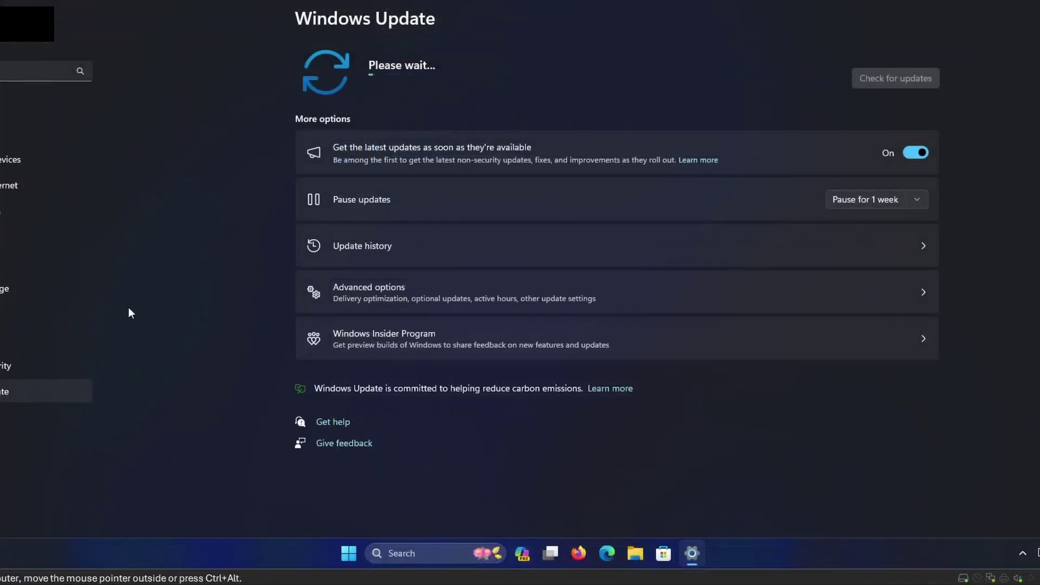
click(348, 553)
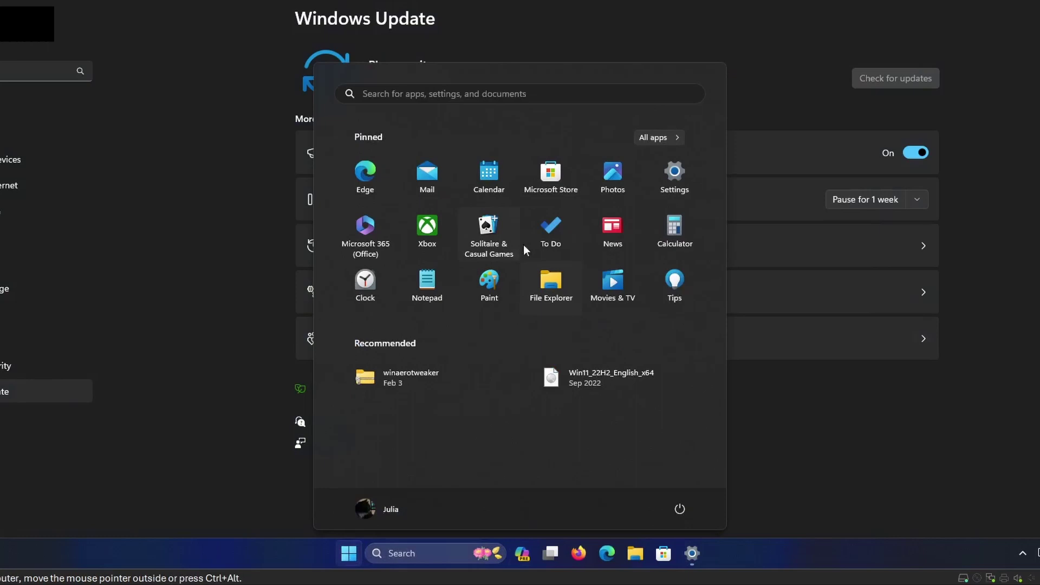
click(656, 139)
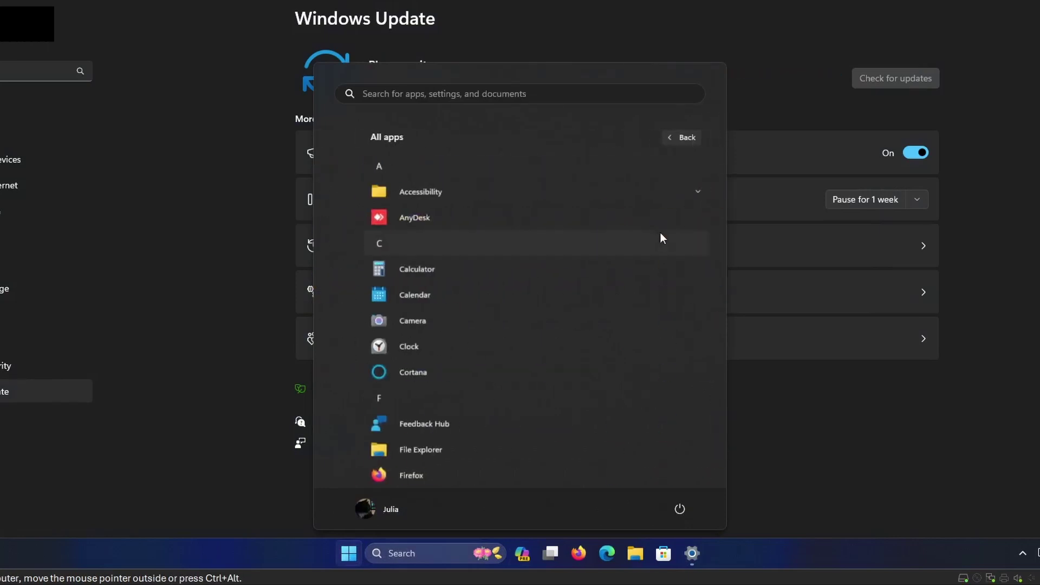
scroll(651, 335, down, 8)
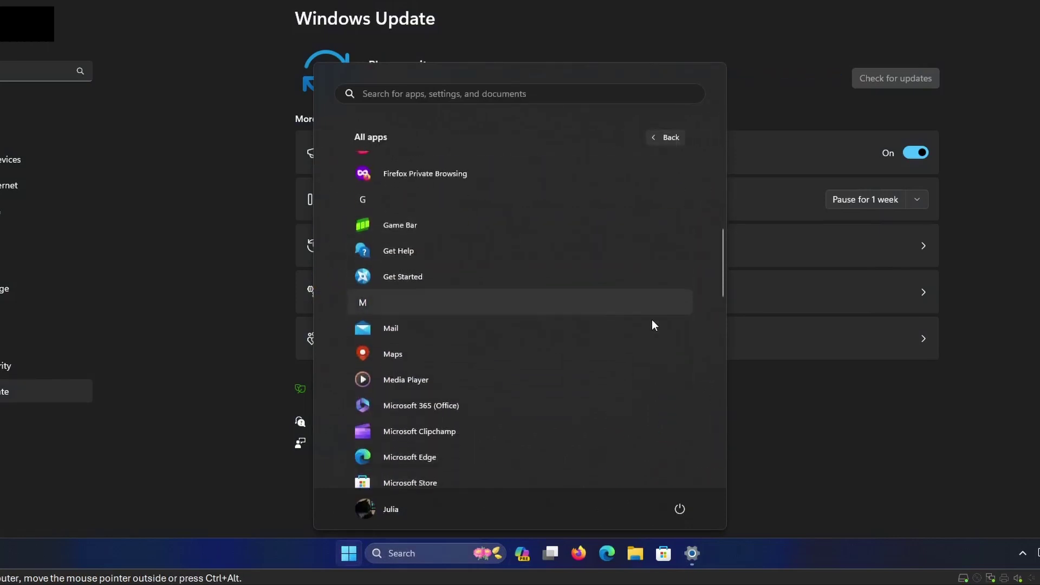
scroll(652, 325, down, 3)
scroll(651, 325, down, 2)
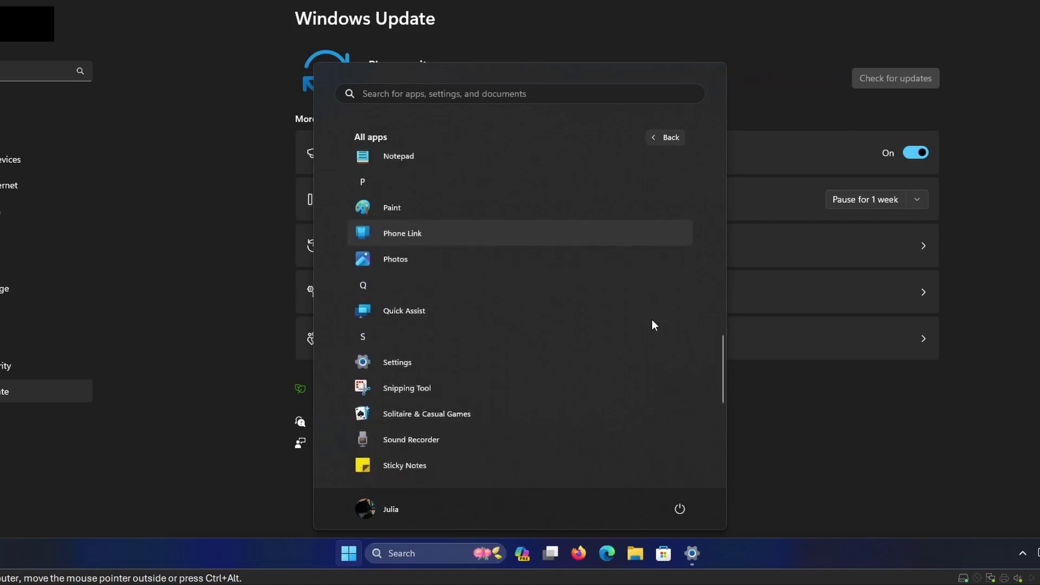
click(554, 203)
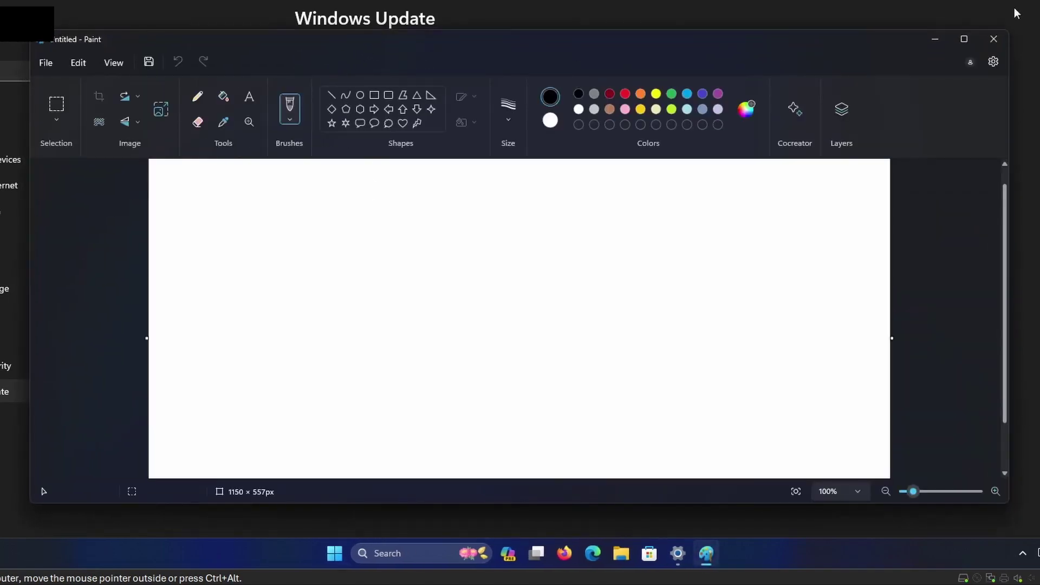
click(993, 39)
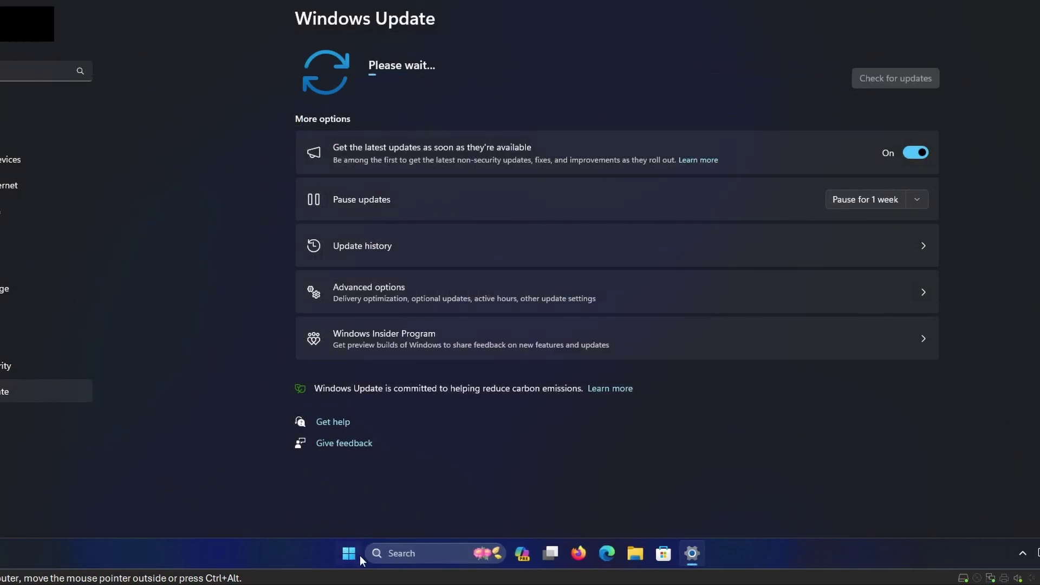
- Run winver to read the About Windows version, 22H2 build 22621.2428, then close it
right_click(359, 554)
click(347, 473)
text(winver)
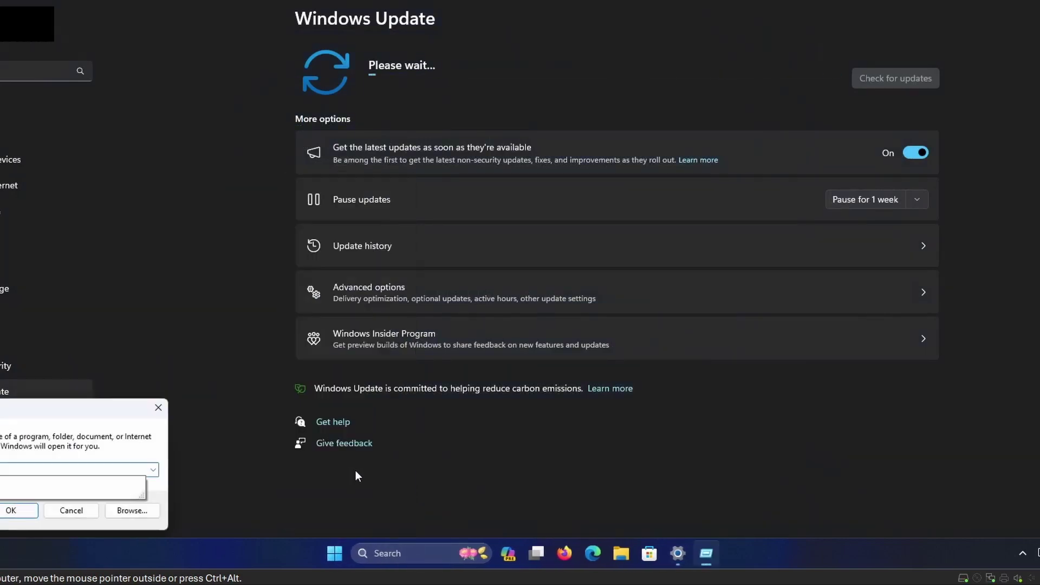
key(Return)
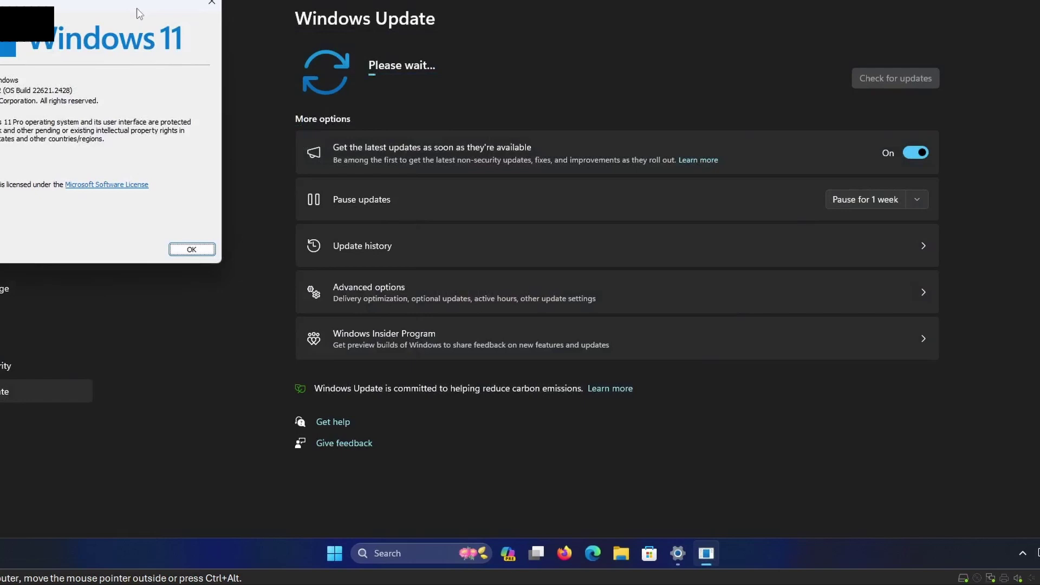
drag(138, 6, 517, 8)
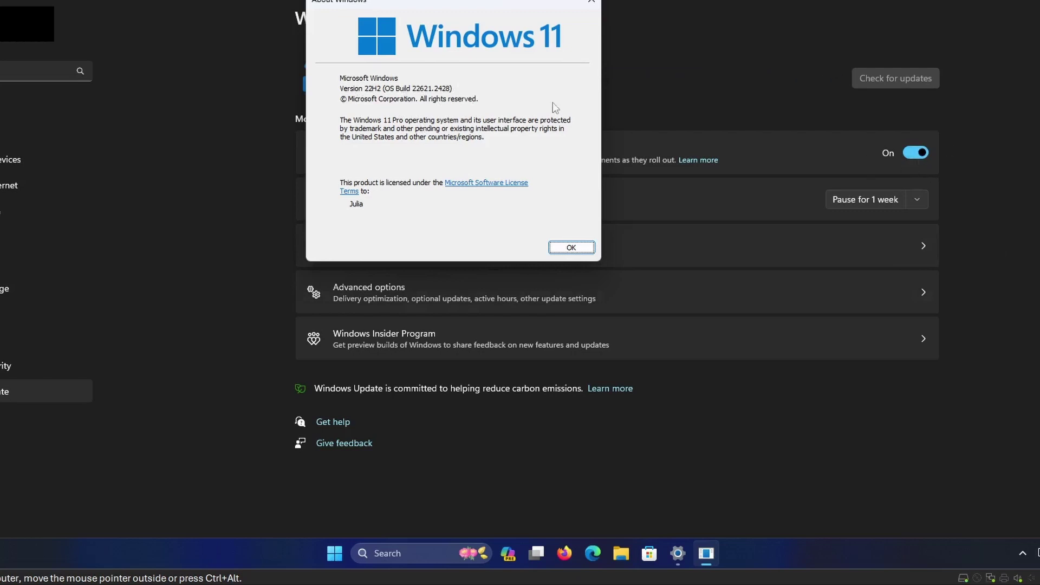
click(591, 2)
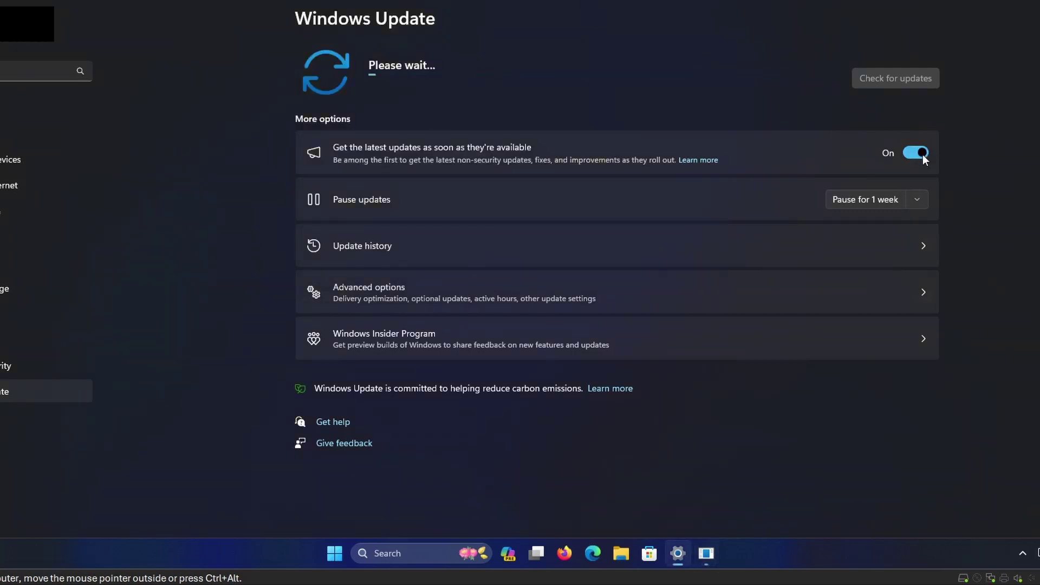
- Visit the Windows Insider Program page, return to Windows Update, and close About Windows again
click(600, 338)
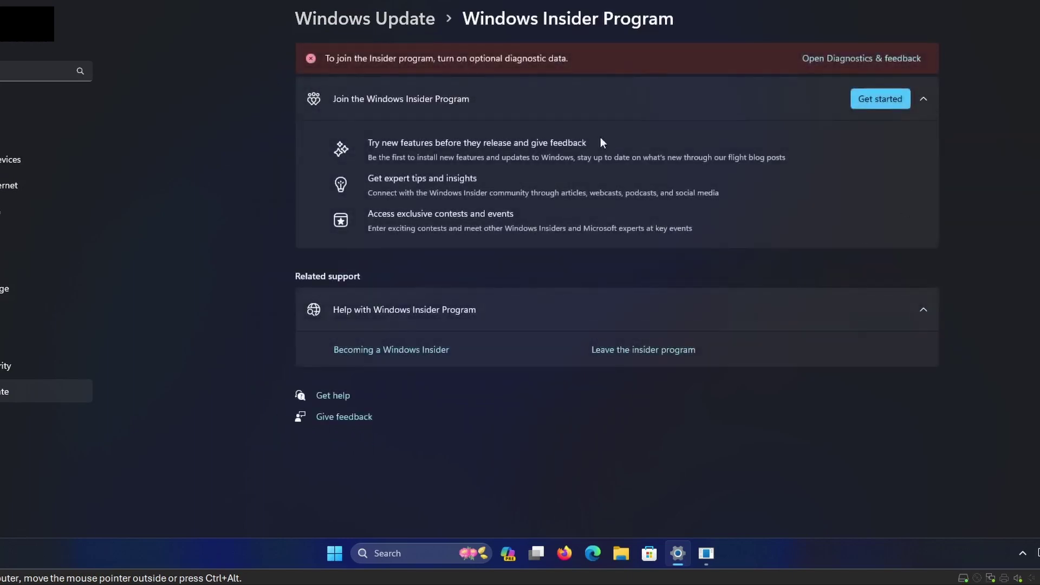
click(364, 18)
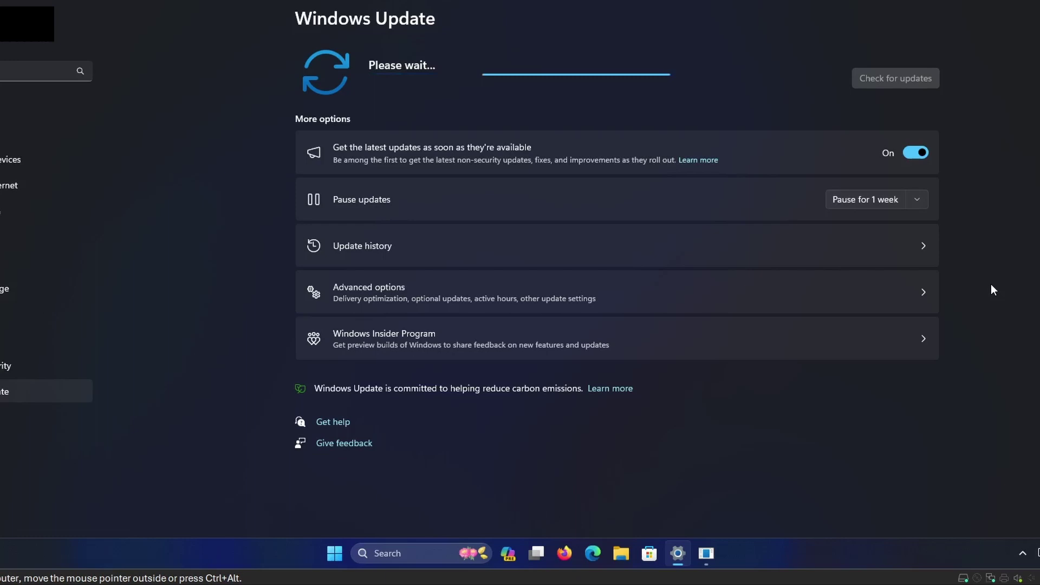
click(707, 558)
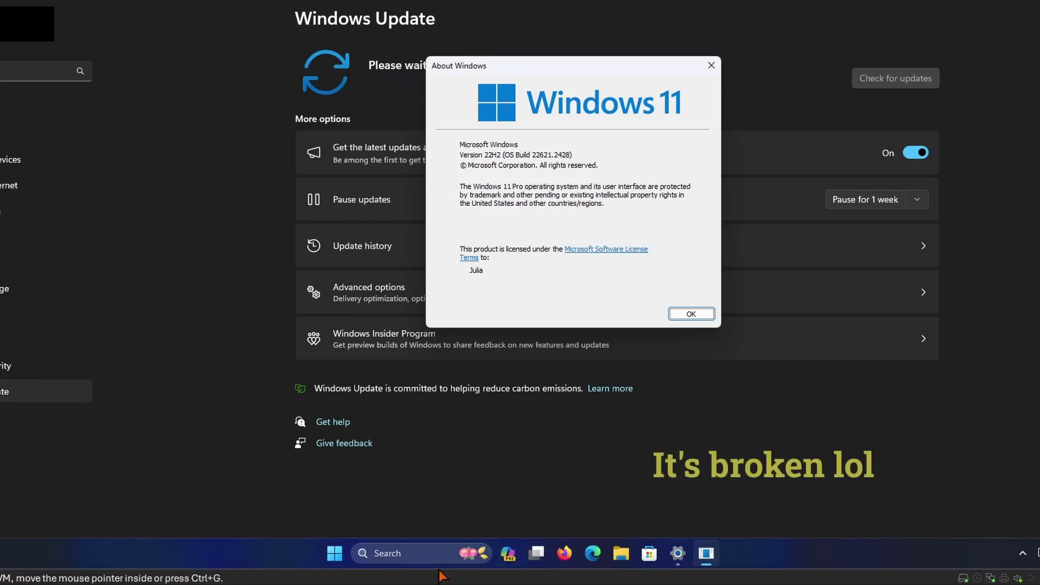
click(686, 314)
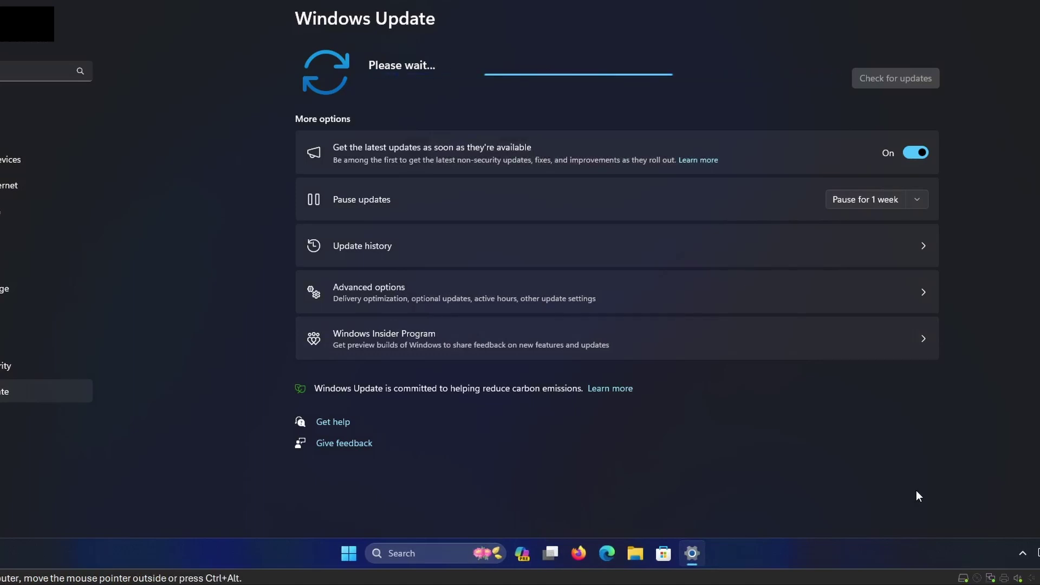
- Check the notifications panel, then download and install all pending updates, including the 2023-10 cumulative preview
click(521, 552)
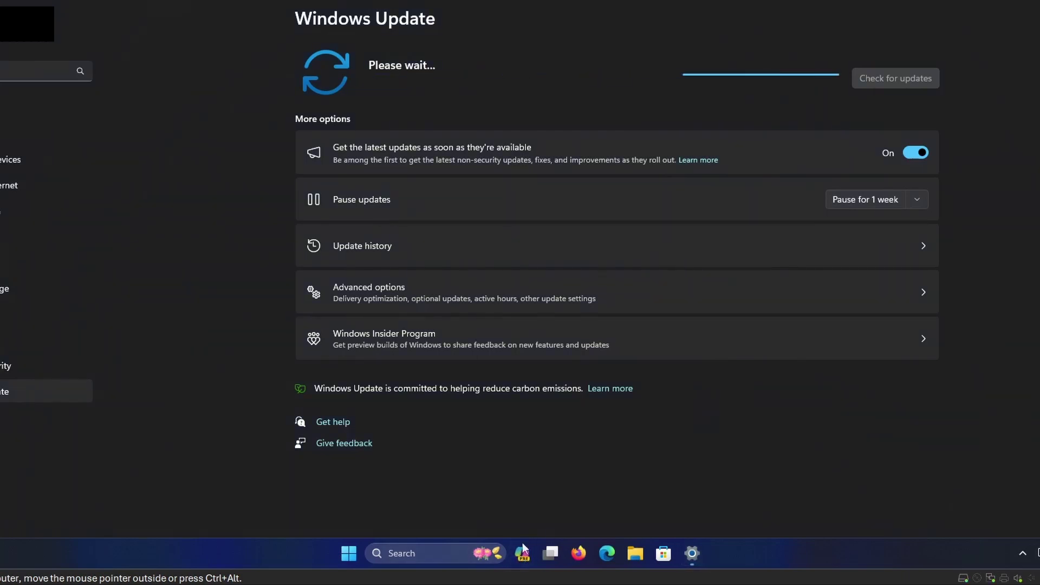
key(super+n)
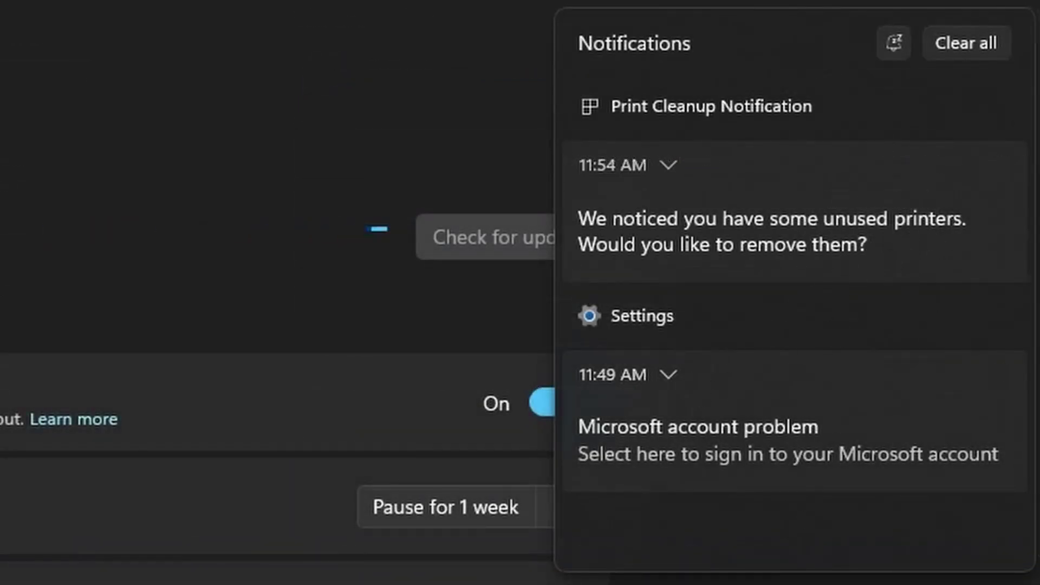
key(Escape)
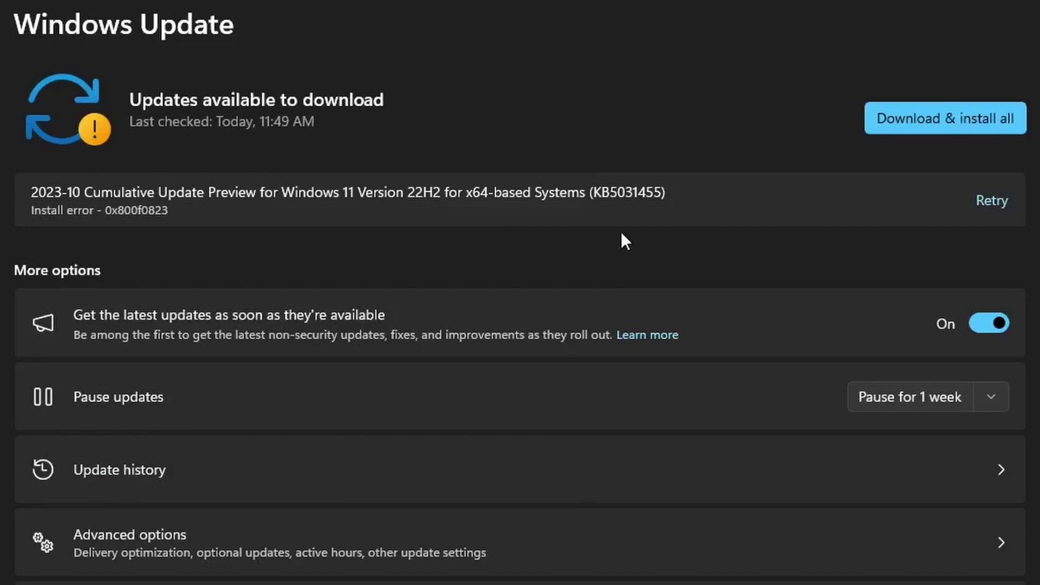
click(934, 125)
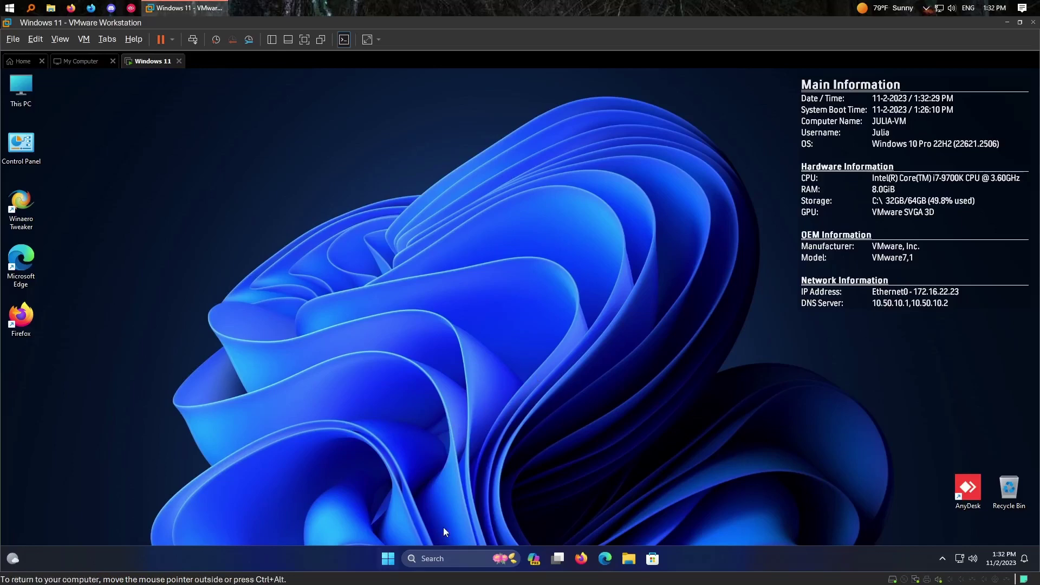
- Open the Windows Update page in Settings via the Start menu
click(389, 560)
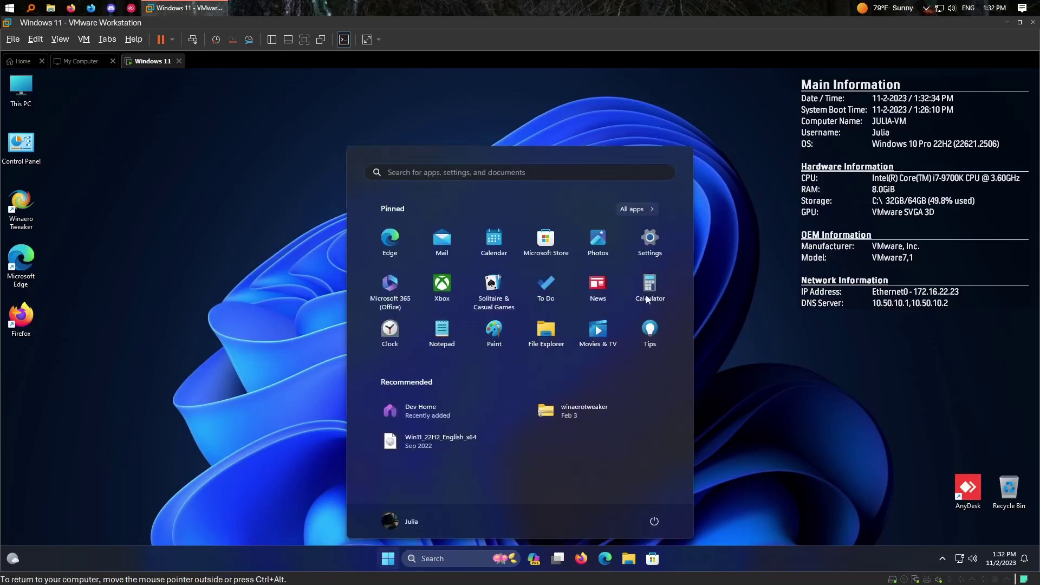
click(647, 246)
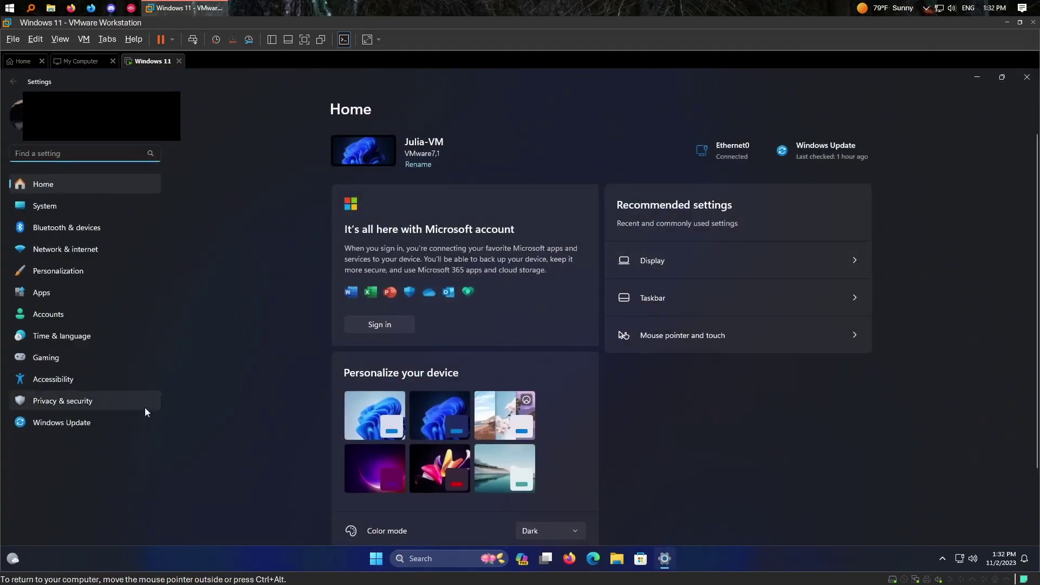
click(107, 422)
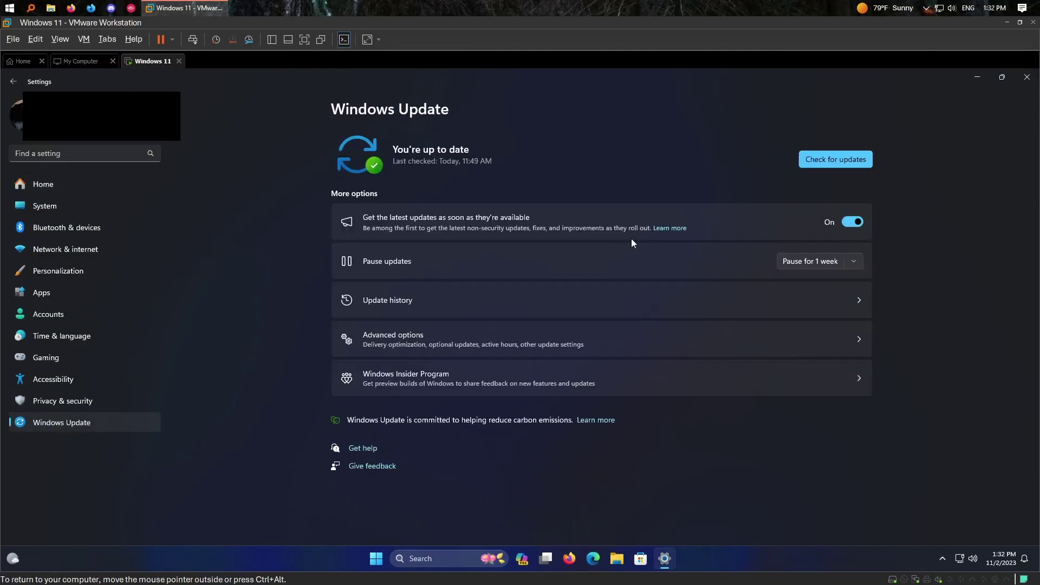
- Run winver from the Win+X menu to confirm version 22H2, build 22621.2506
key(super+x)
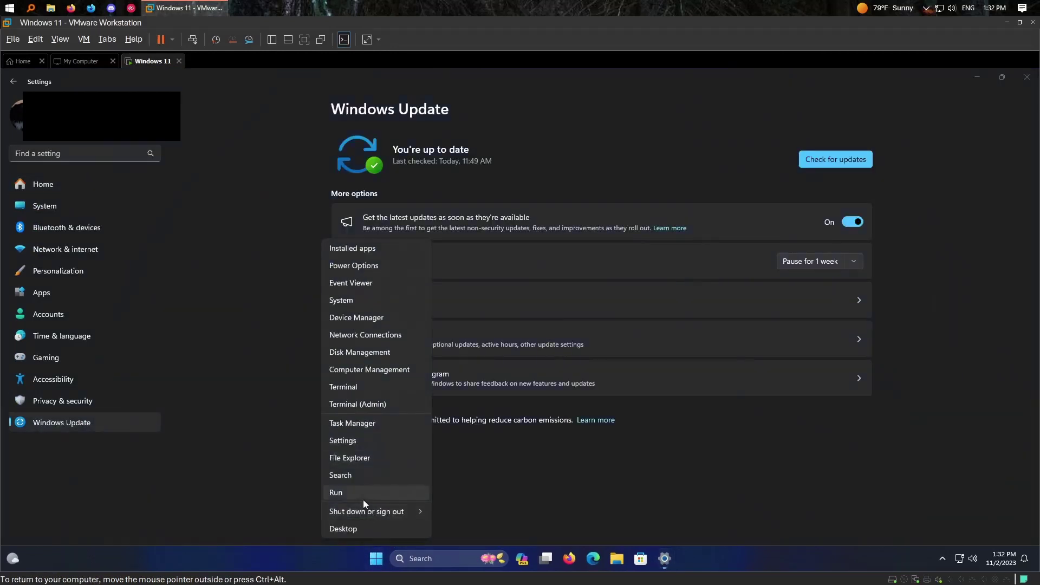
click(362, 499)
click(92, 521)
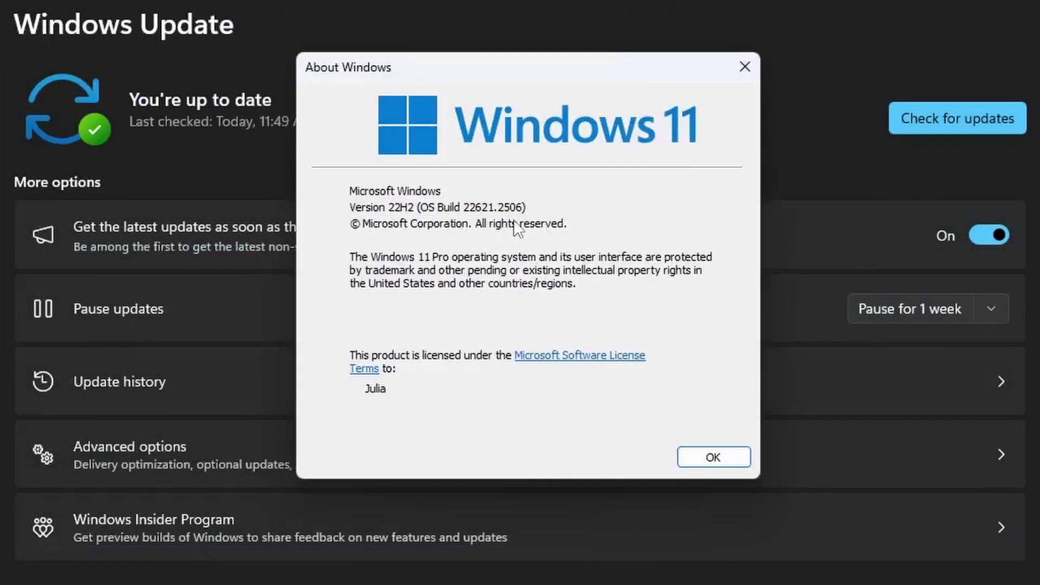
drag(635, 71, 565, 96)
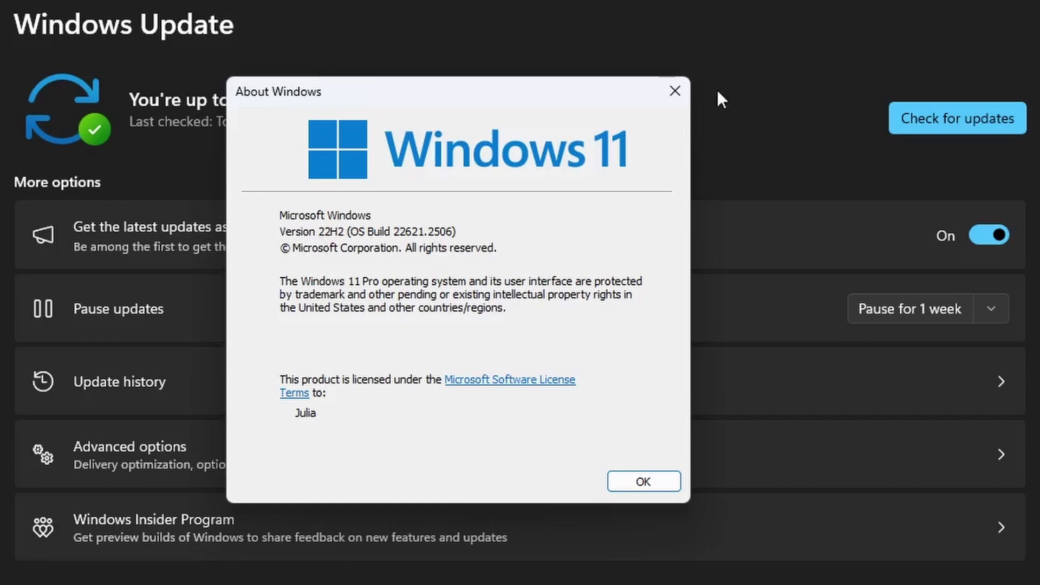
- Close About Windows and check for updates until Windows 11, version 23H2 shows Pending restart
click(675, 91)
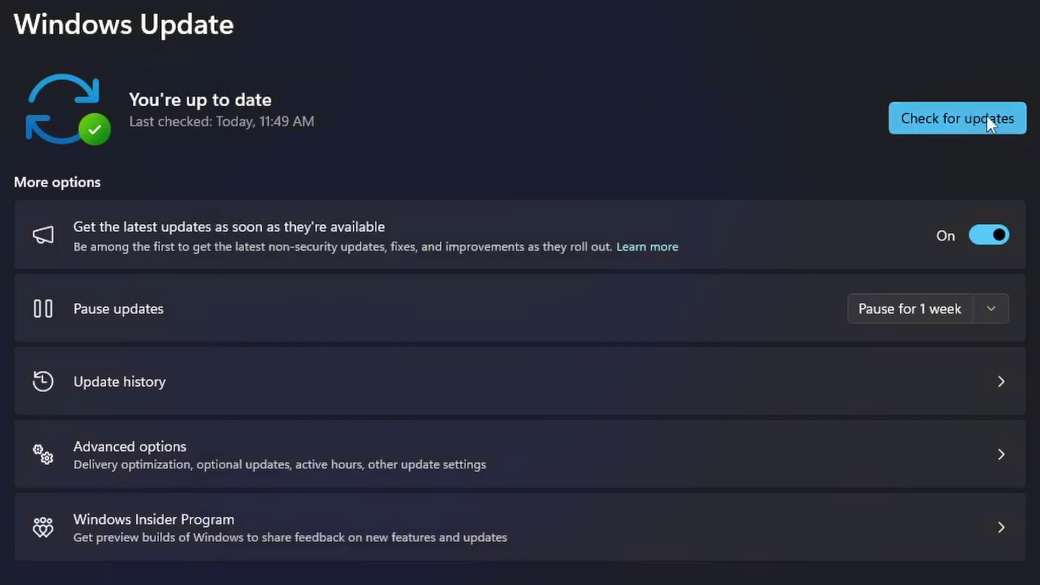
click(985, 117)
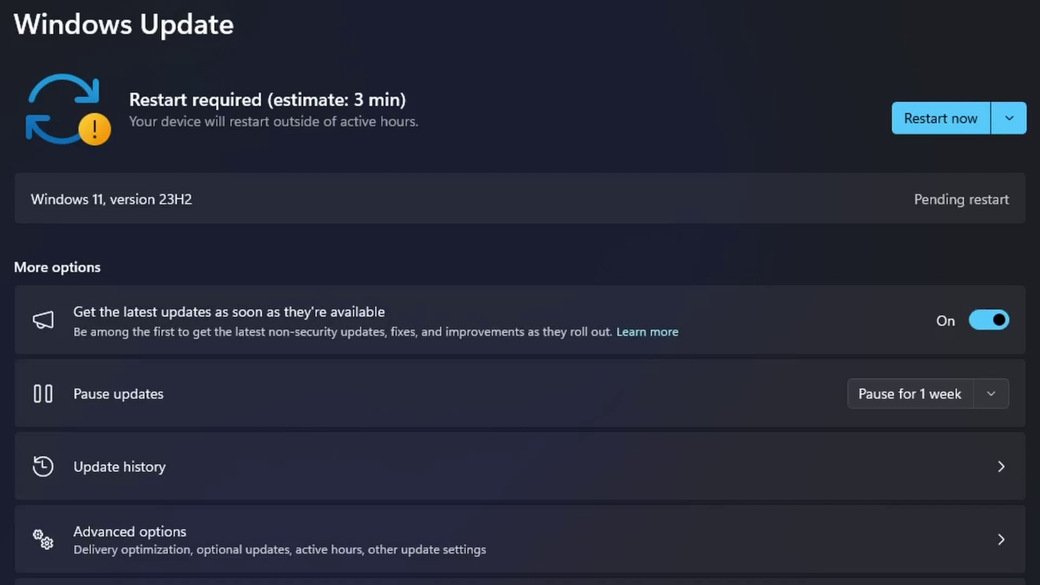
- Restart the VM now to finish applying the Windows 11 23H2 update
click(940, 126)
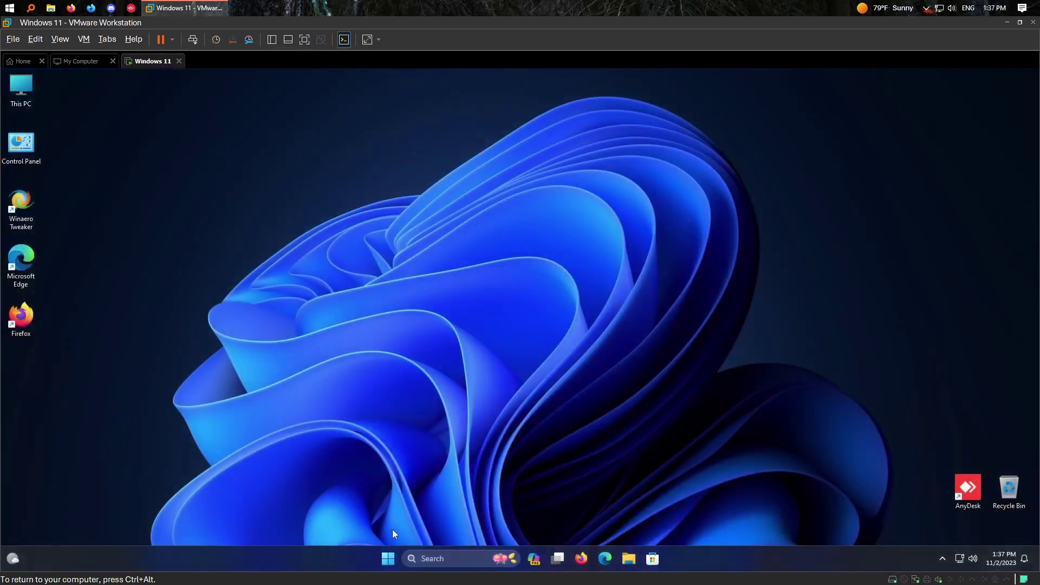
- Run winver to confirm Windows 11 version 23H2, build 22631.2506
right_click(388, 559)
click(405, 490)
key(Return)
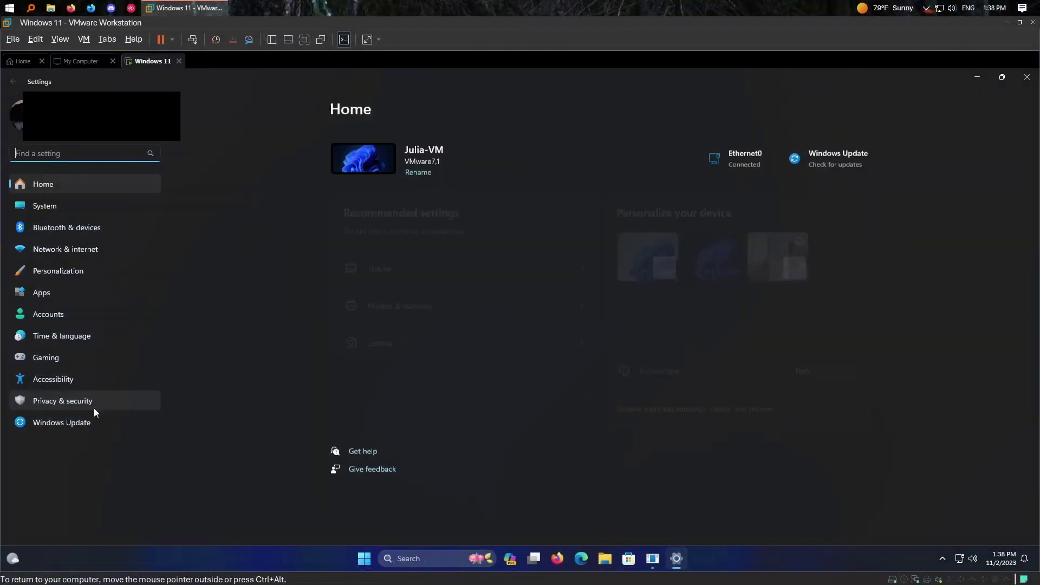
- Go to the Windows Update page in Settings and run a fresh update check
click(75, 424)
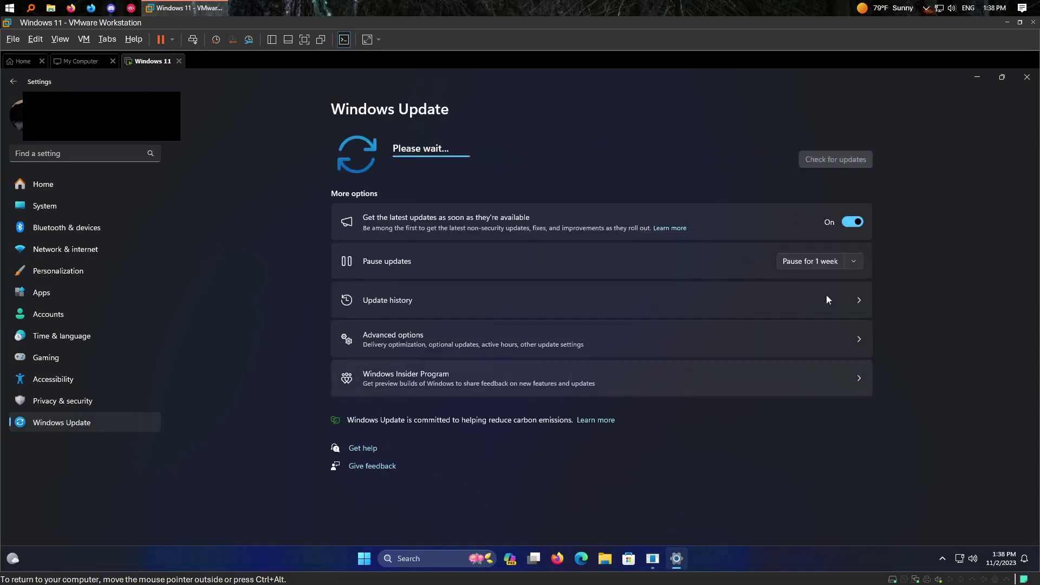
click(858, 159)
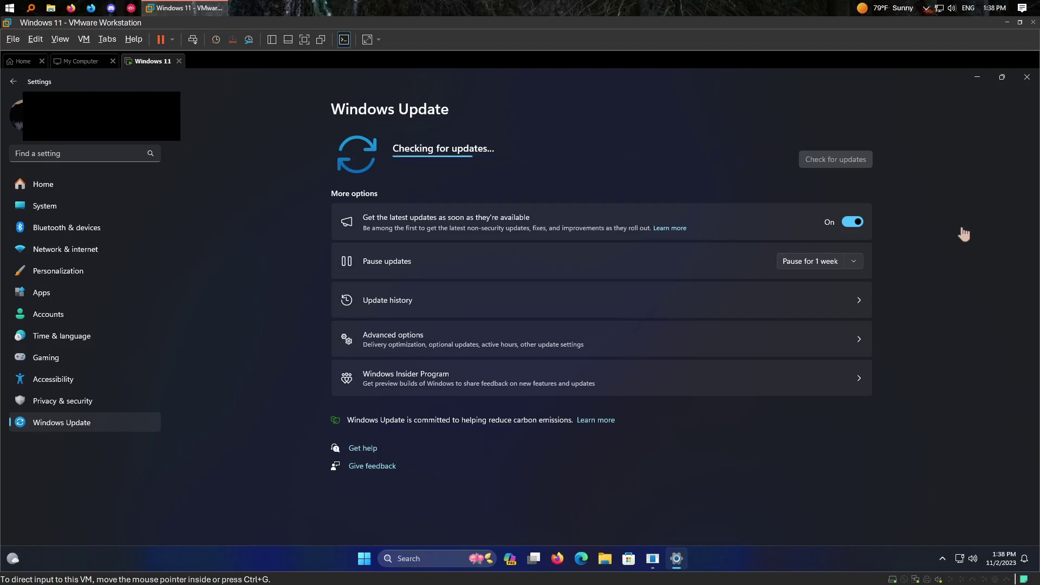
- Open Update history to see Windows 11, version 23H2 installed on 11/2/2023
click(542, 300)
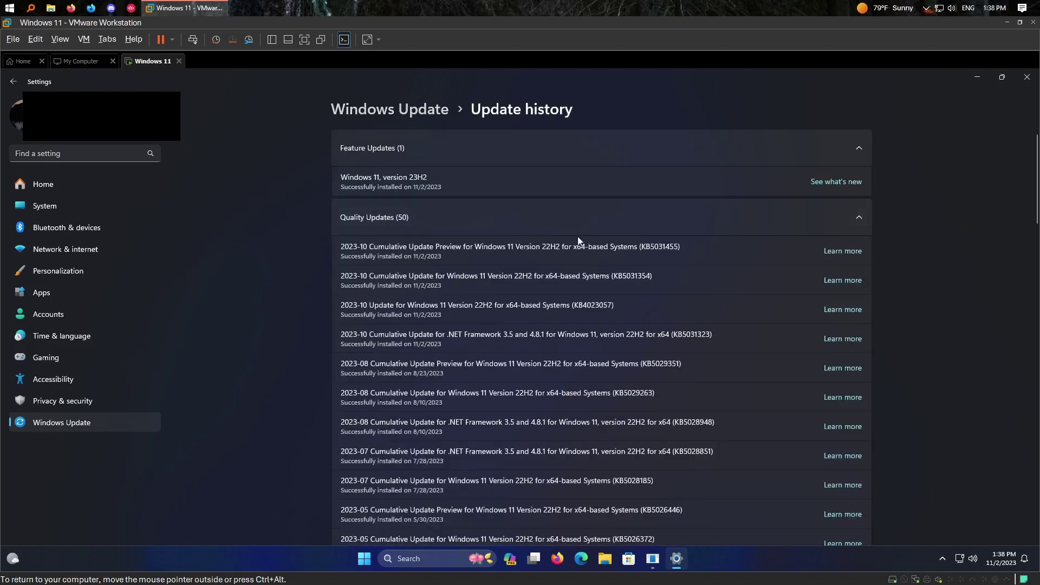